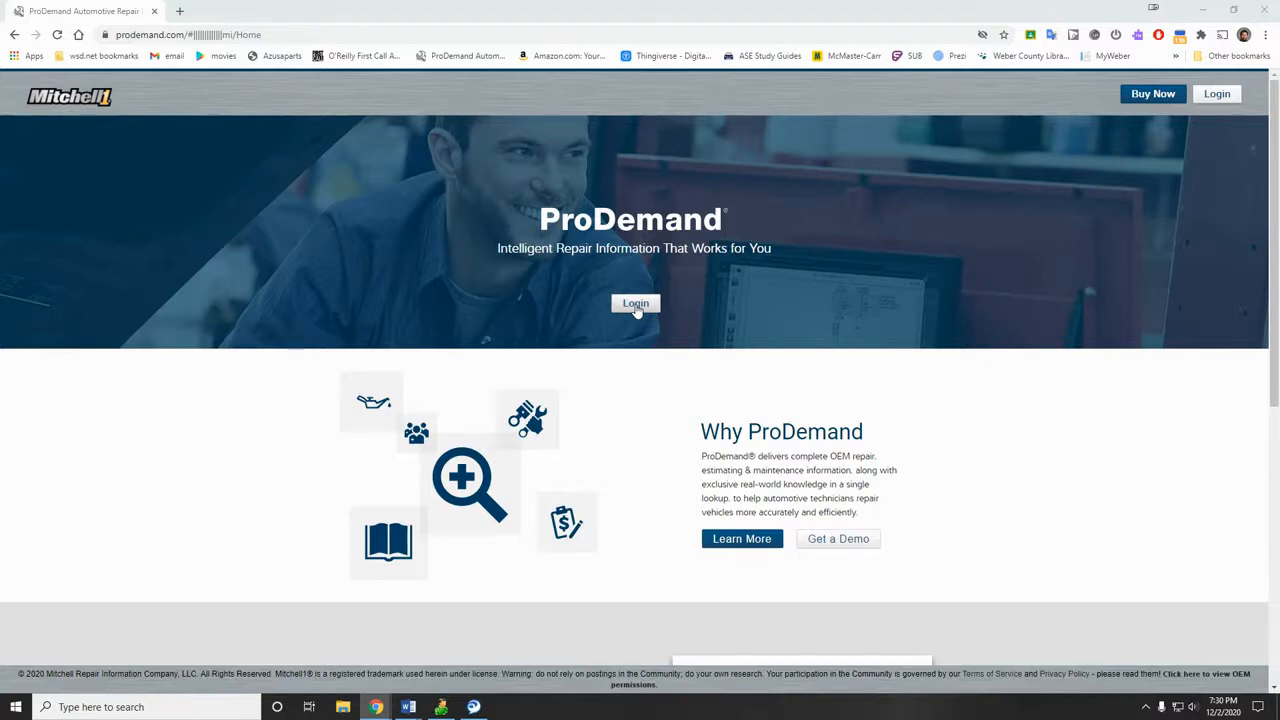
Step: Sign in to ProDemand from its landing page
click(636, 304)
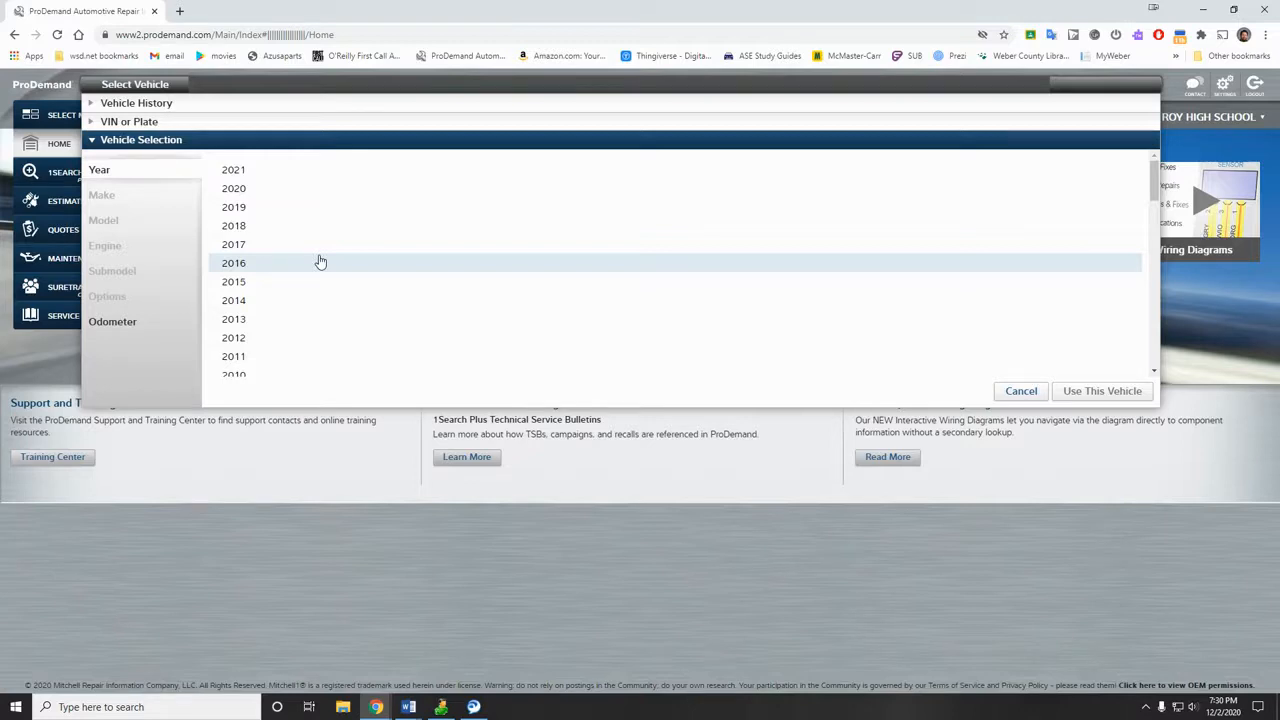
Step: Select a 2002 Chevrolet Suburban with the 6.0L VIN U engine and C2500 submodel
scroll(320, 262, down, 5)
scroll(334, 271, up, 1)
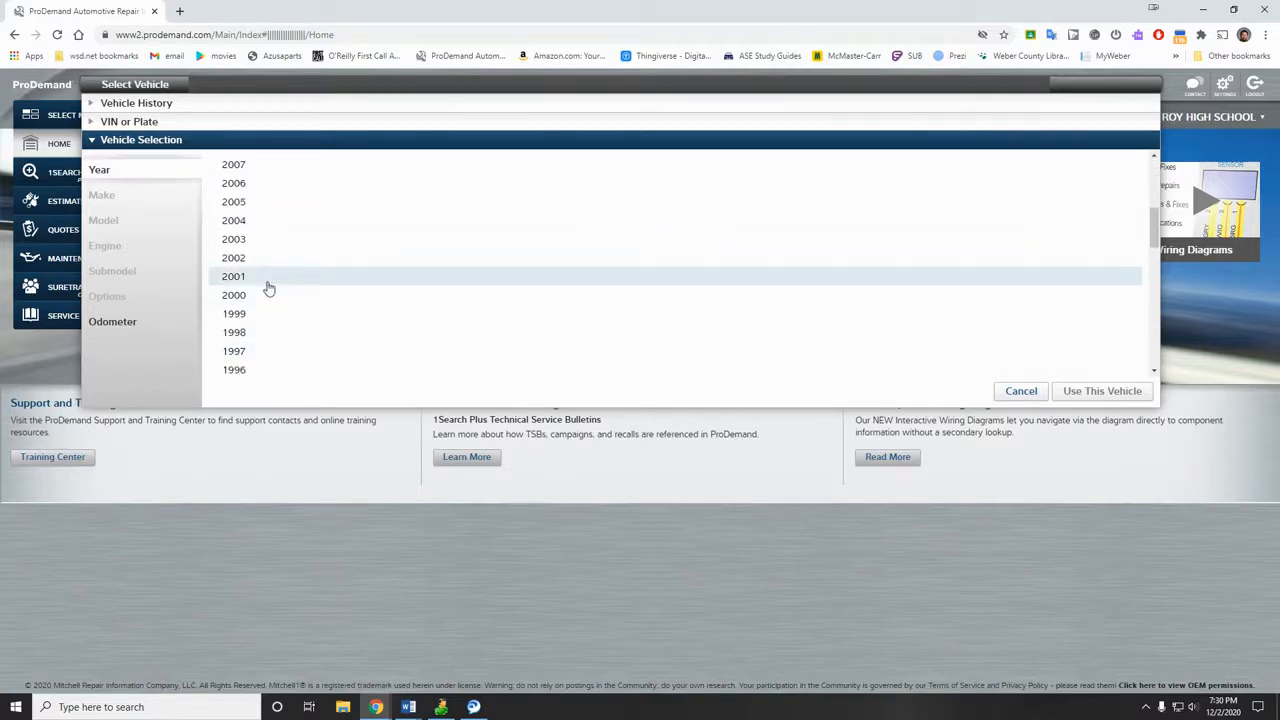
click(258, 263)
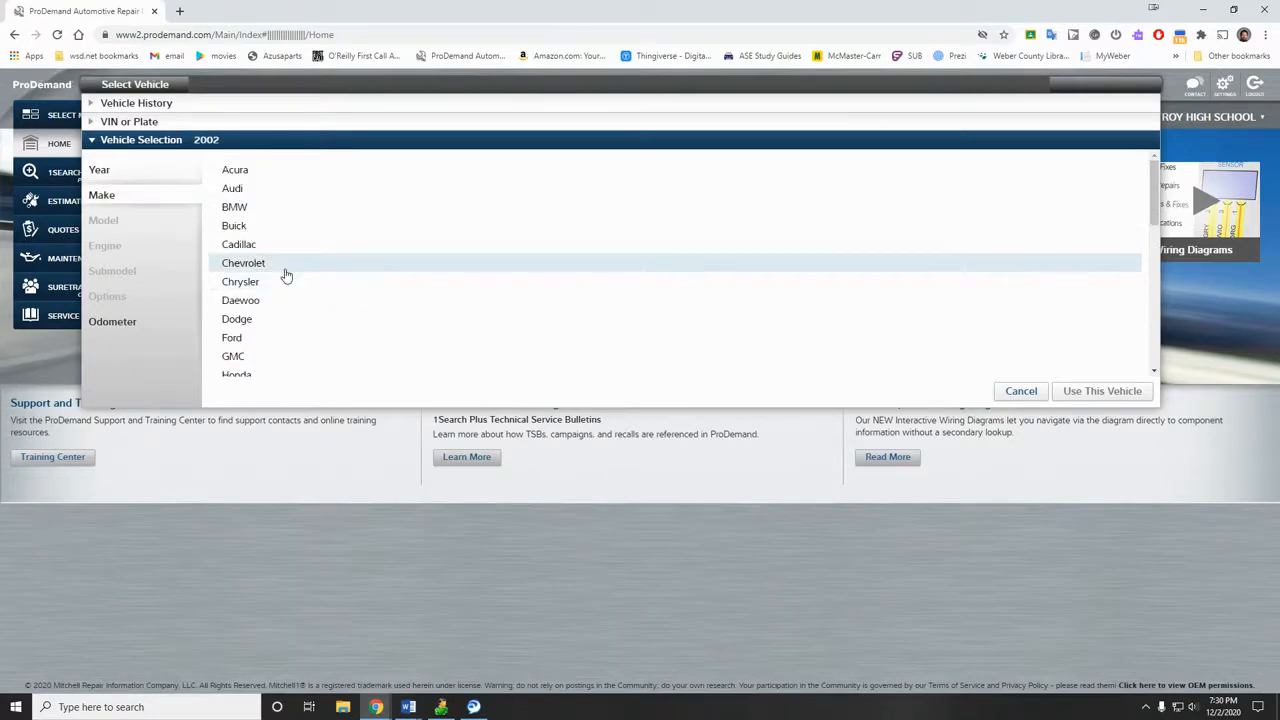
click(286, 272)
scroll(294, 291, down, 5)
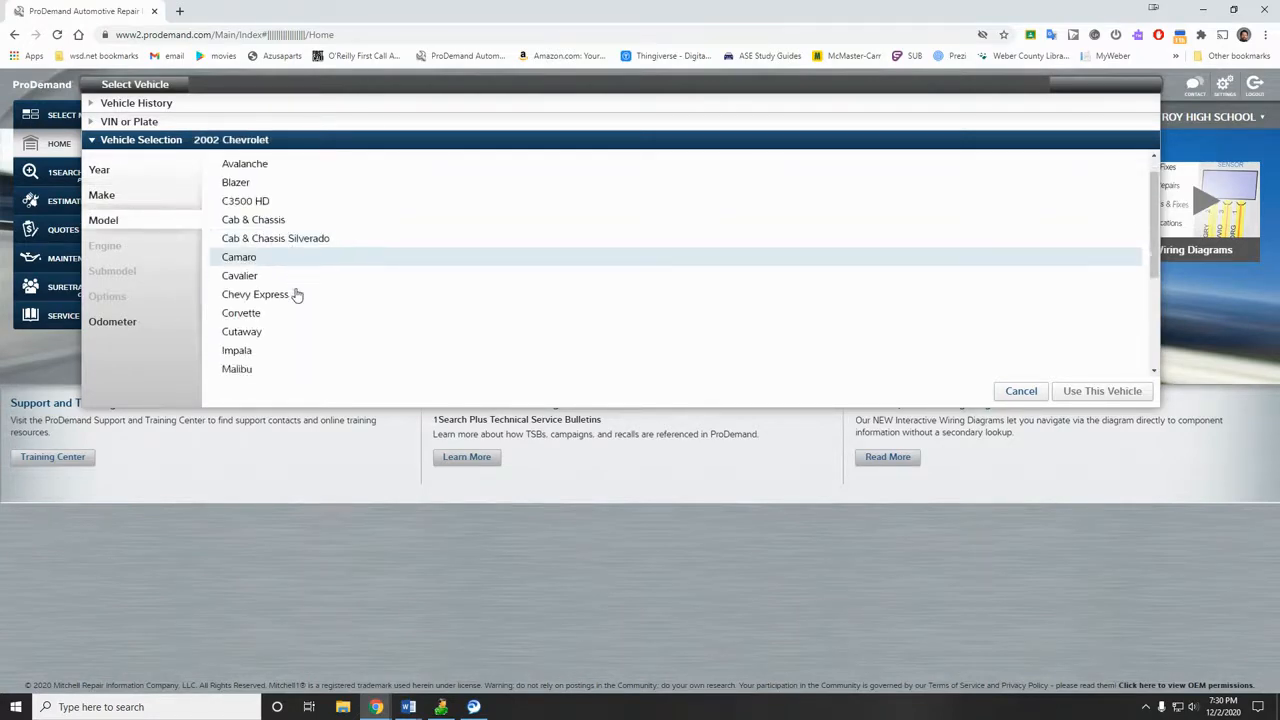
click(279, 299)
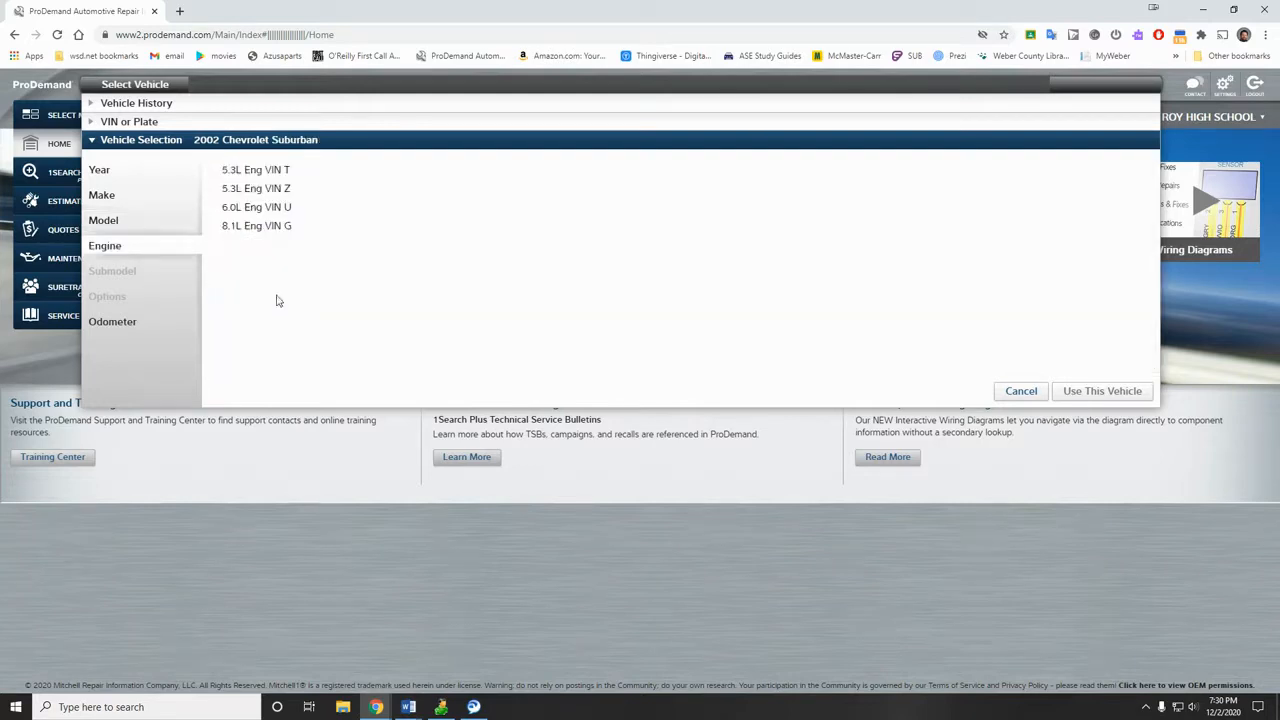
click(270, 210)
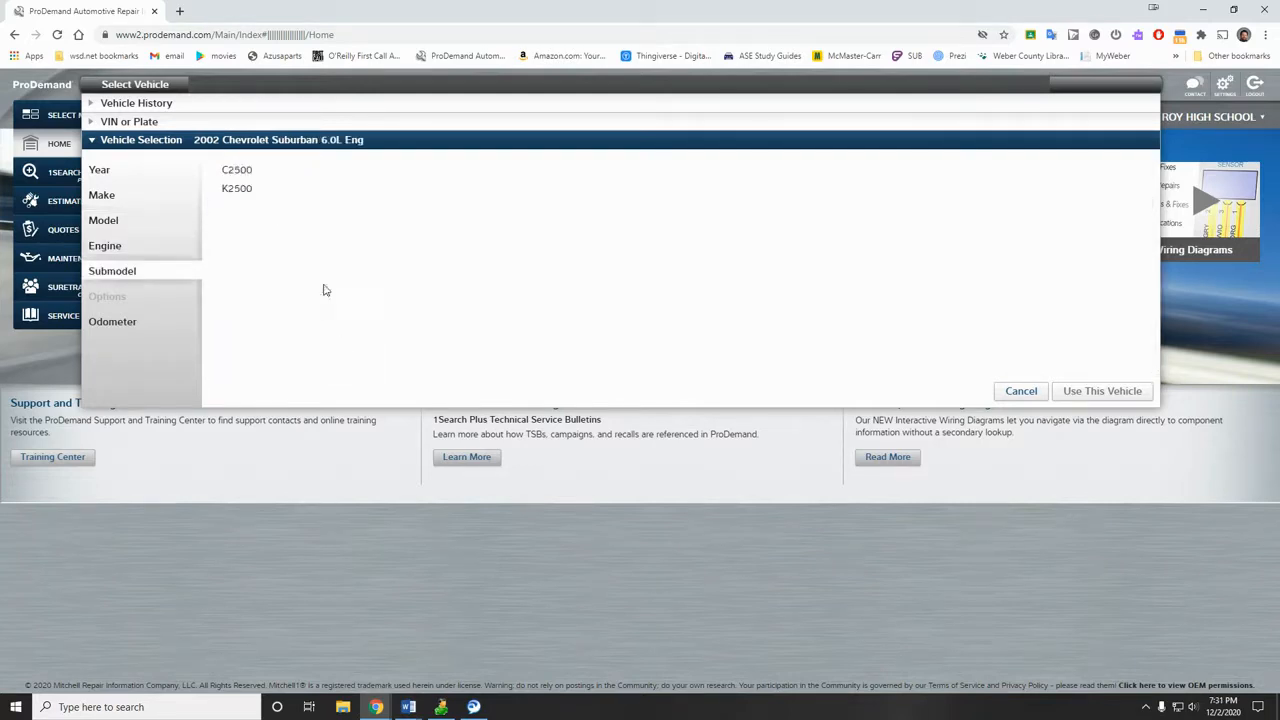
click(247, 176)
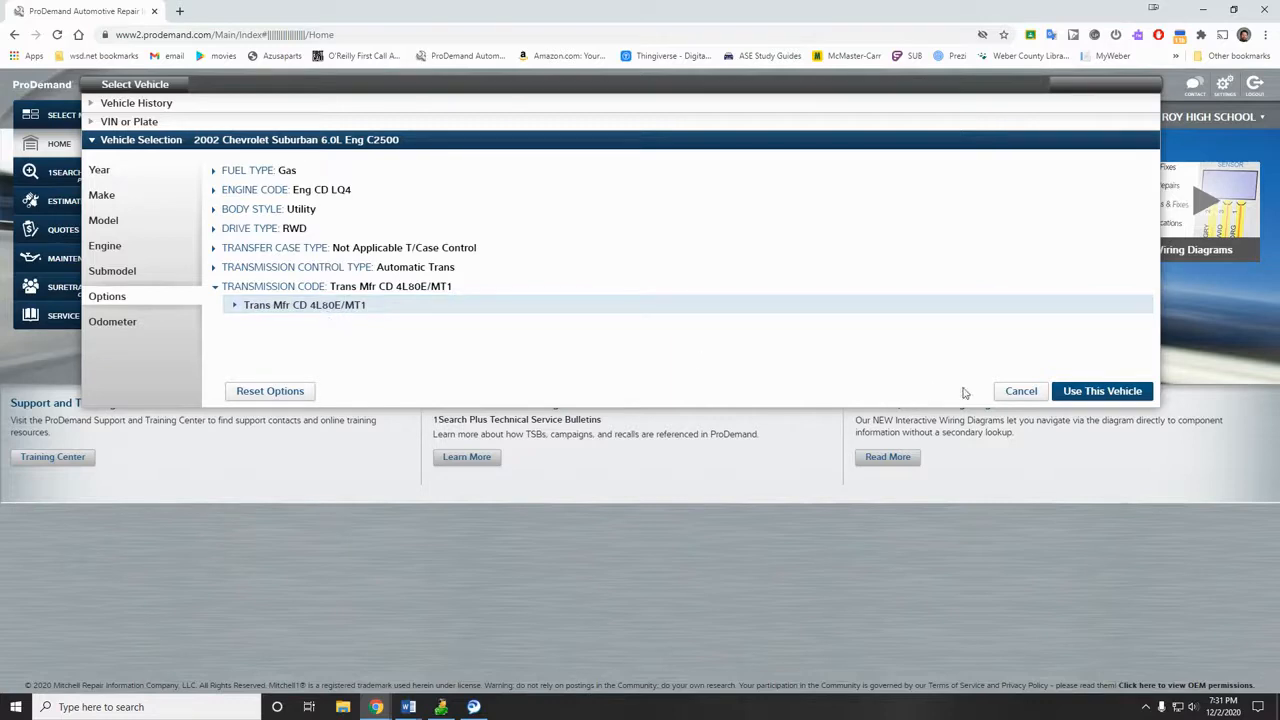
click(1100, 394)
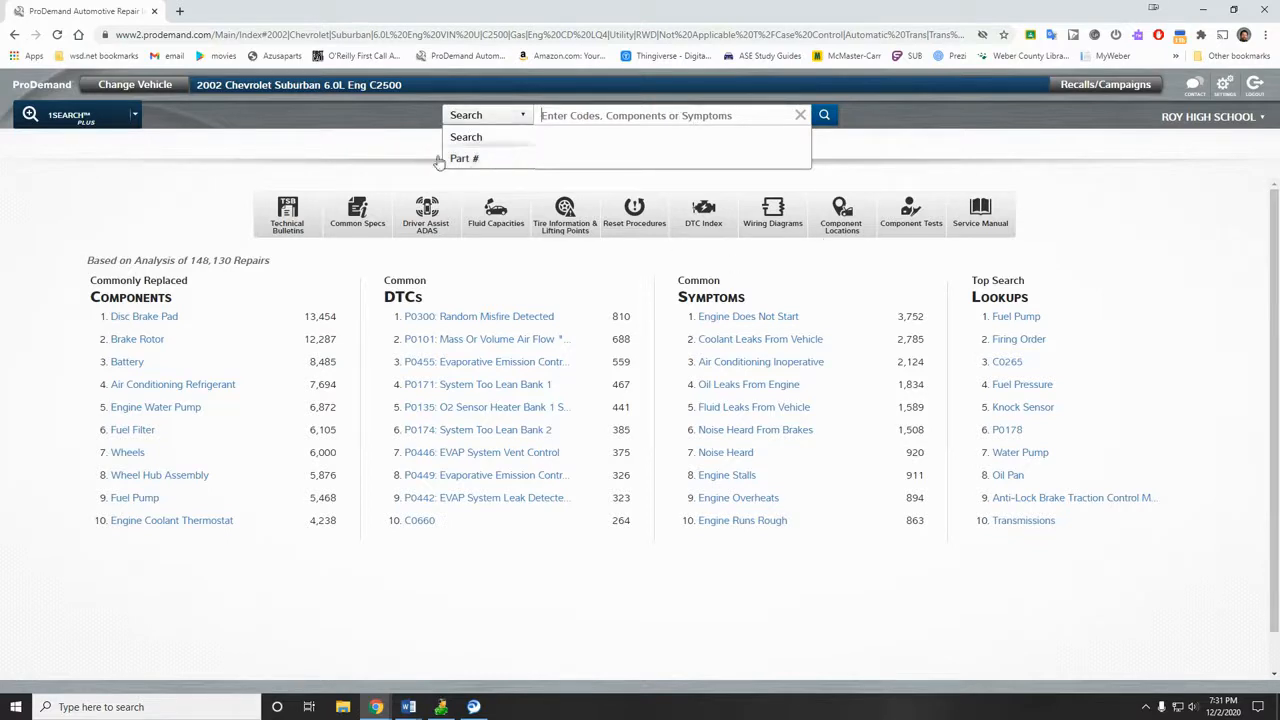
Step: Open the Estimate Guide from the 1Search module menu
click(135, 118)
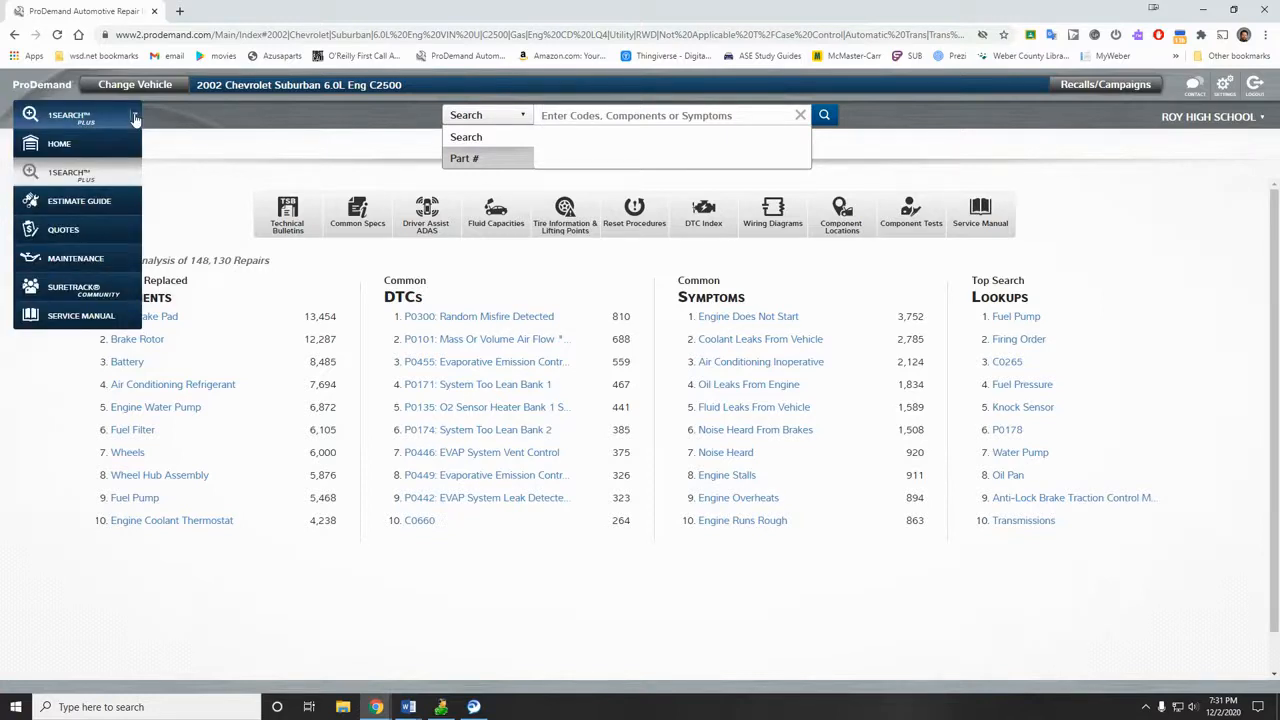
click(120, 206)
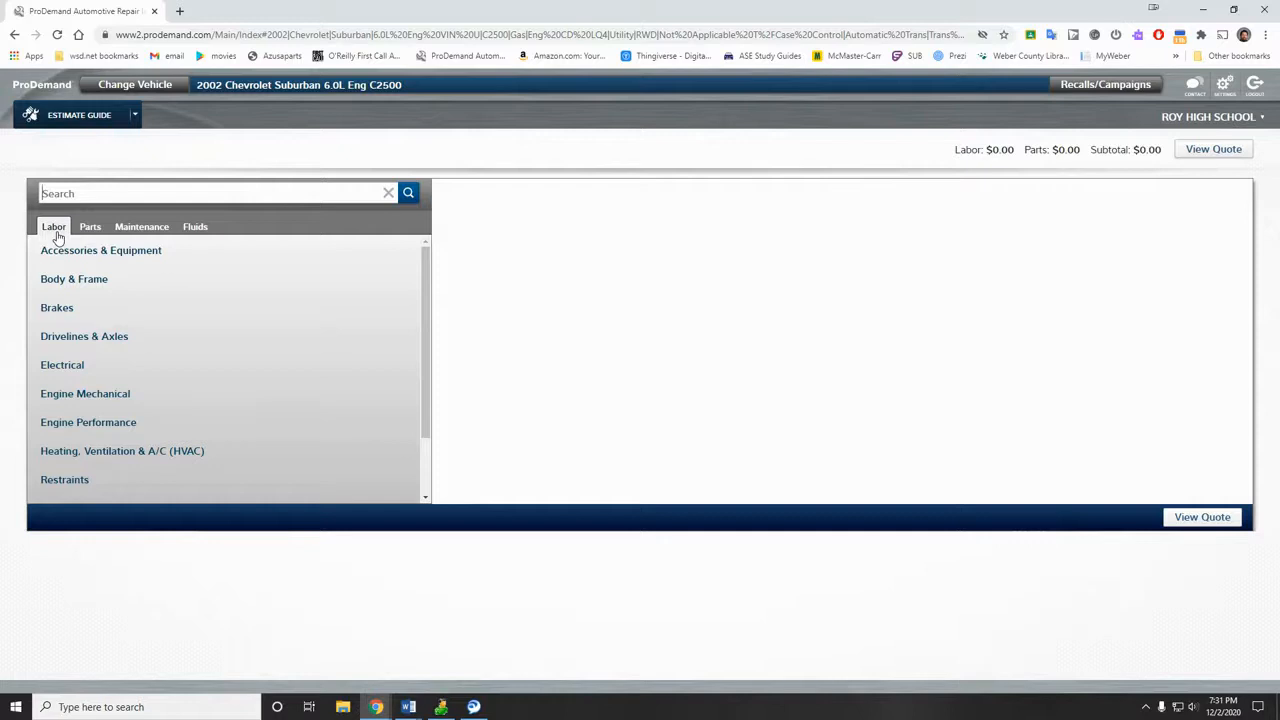
Step: Expand Brakes and list the Mechanical - Hydraulic labor items
click(63, 310)
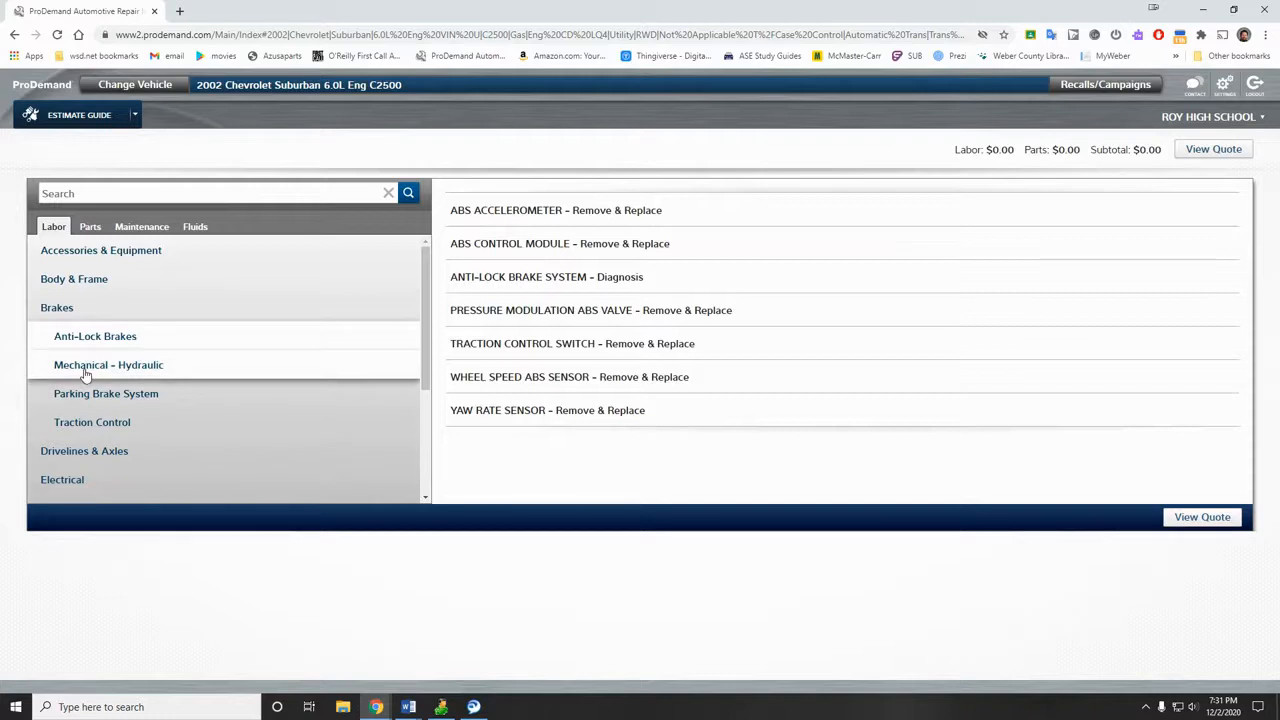
click(85, 368)
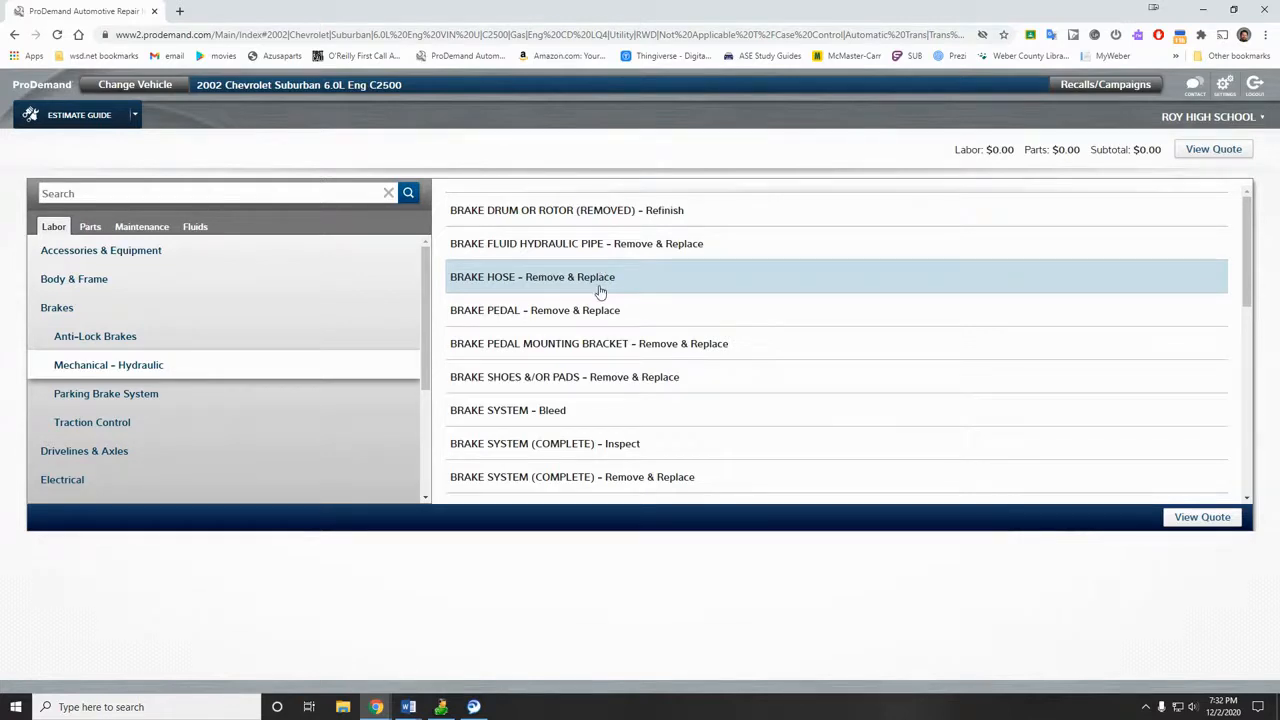
scroll(600, 290, down, 3)
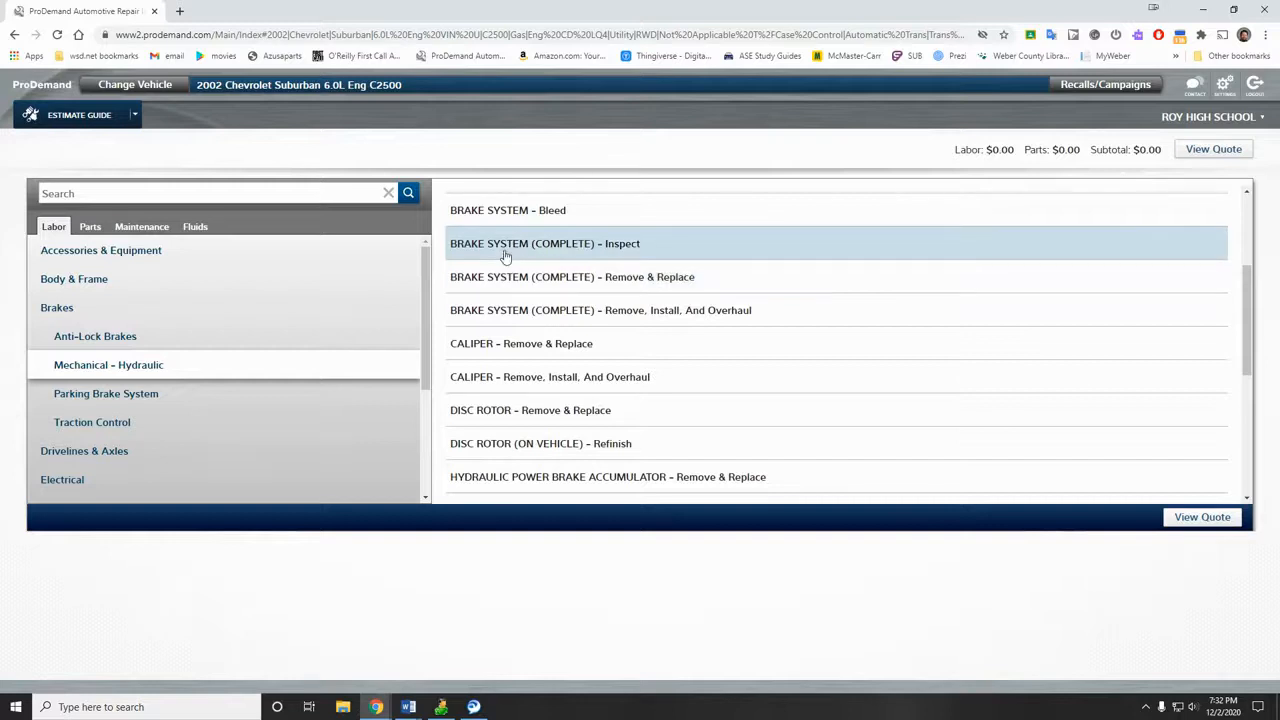
scroll(505, 257, down, 1)
scroll(505, 257, down, 3)
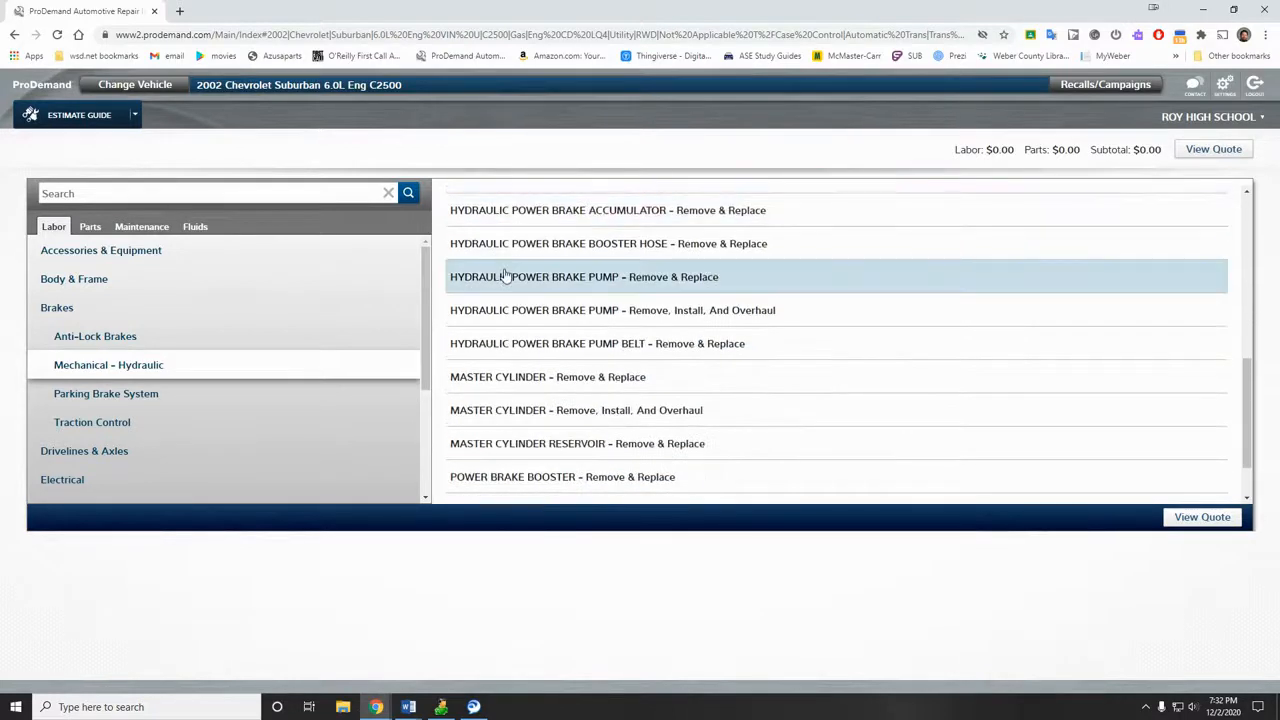
scroll(505, 305, up, 5)
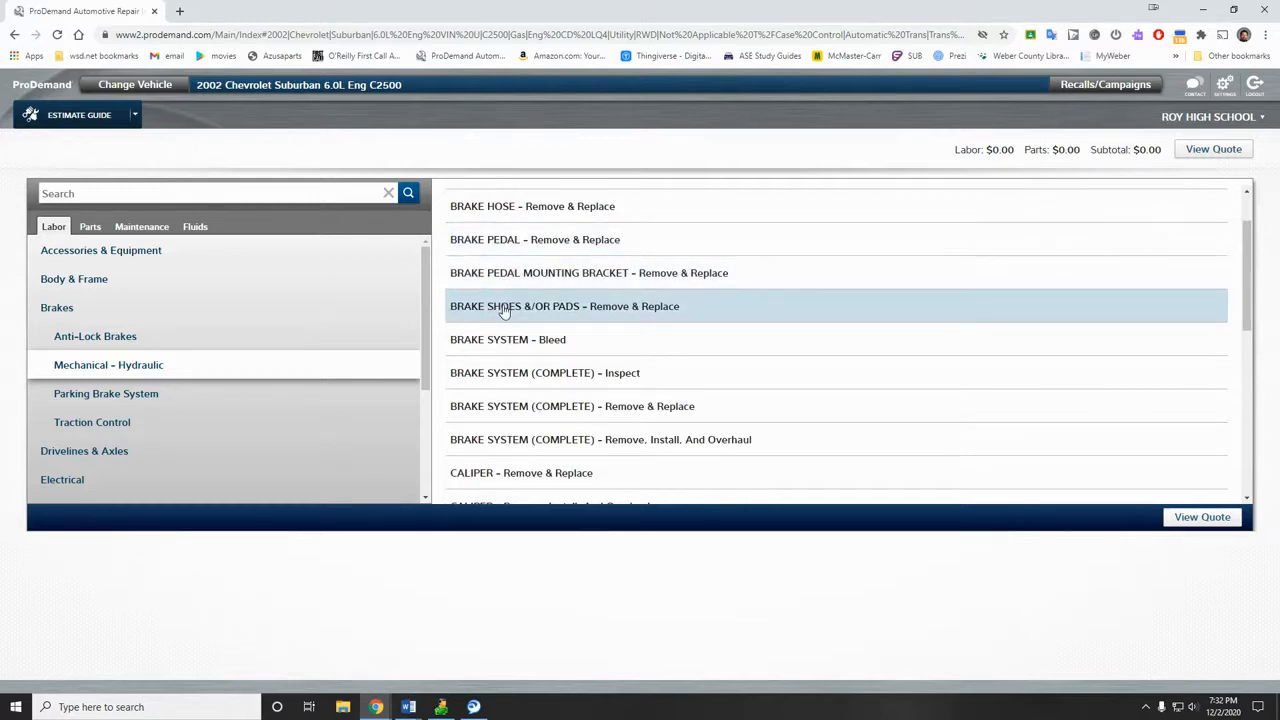
scroll(505, 310, up, 1)
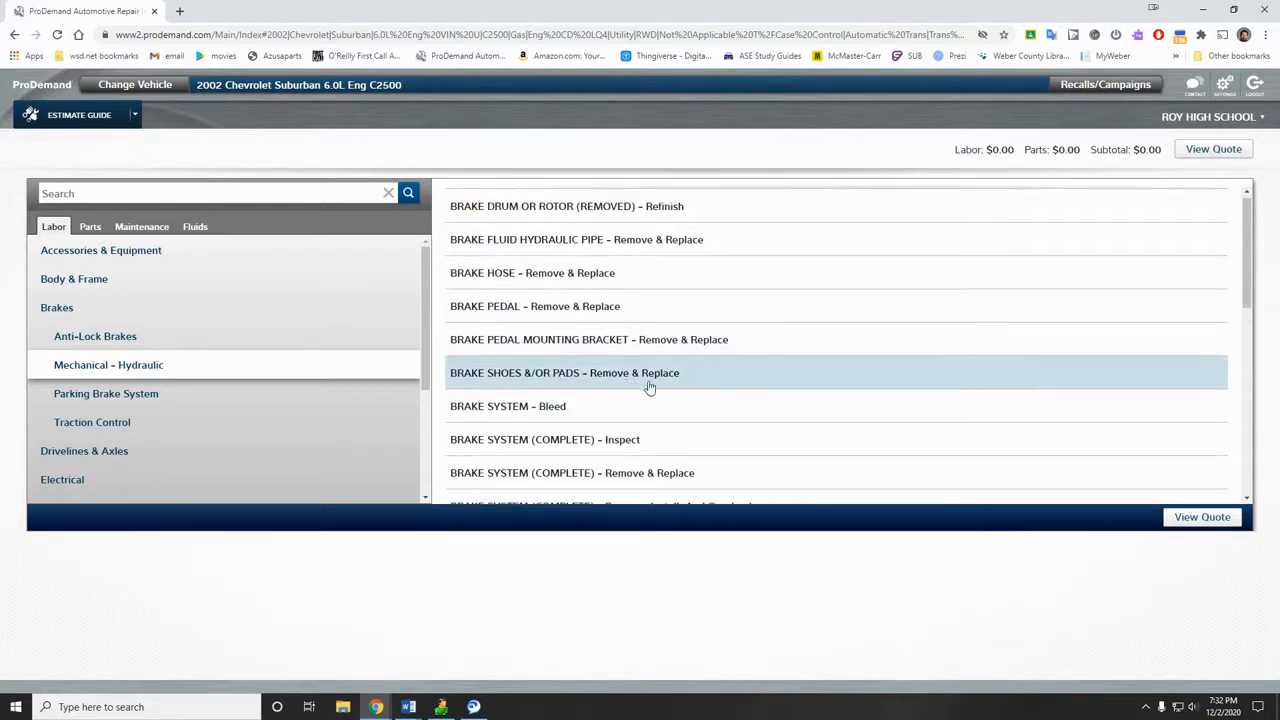
Step: Open the Brake Shoes &/or Pads Remove & Replace labor, rated 1.8 hours for All
click(612, 380)
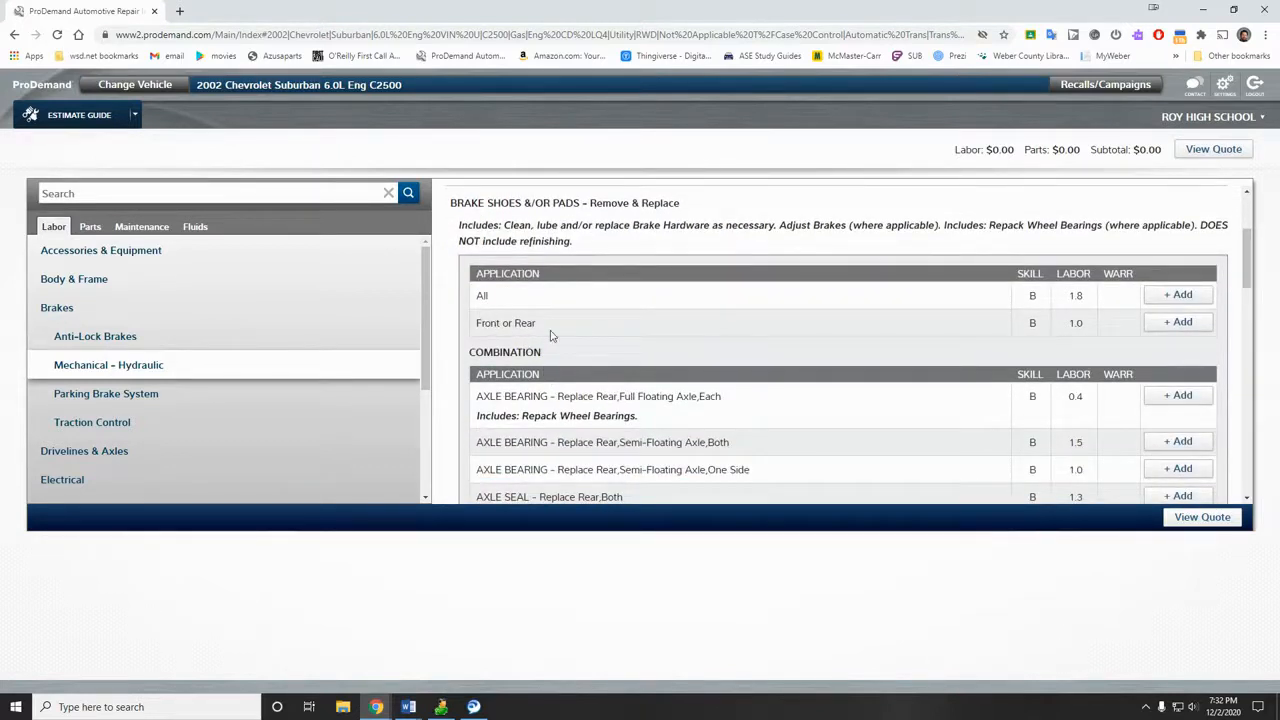
scroll(551, 337, down, 1)
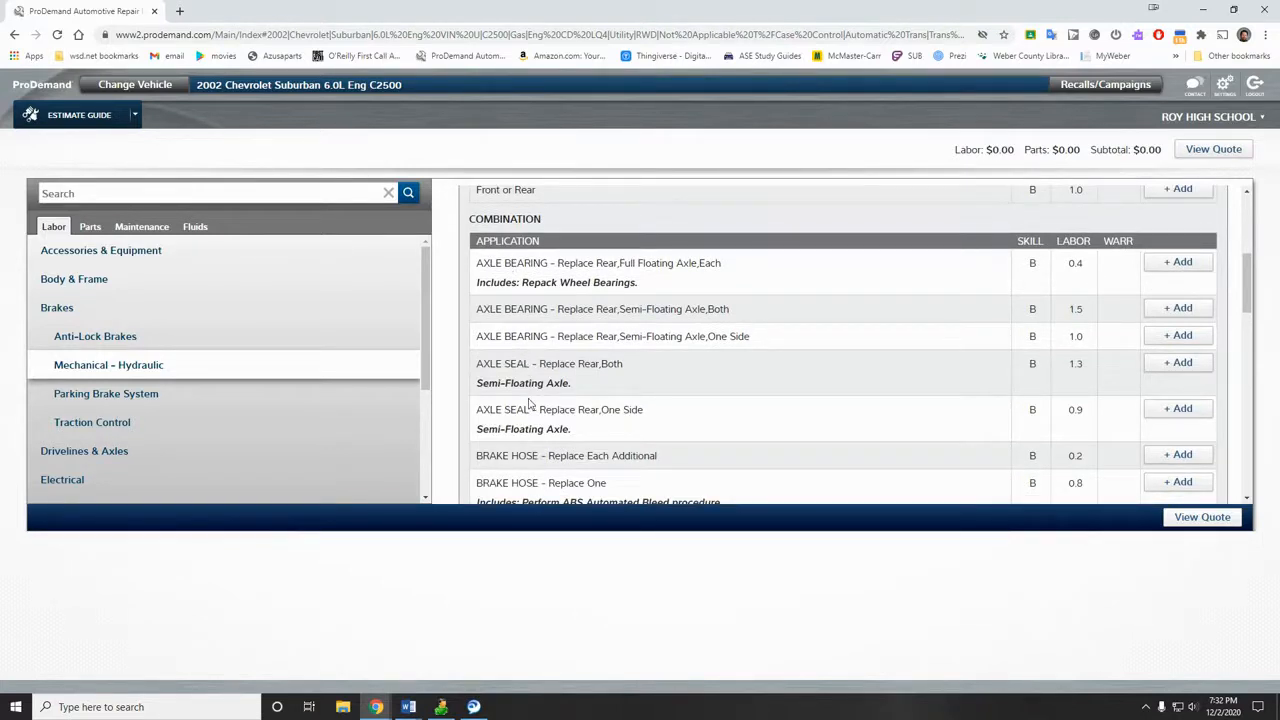
scroll(530, 403, down, 3)
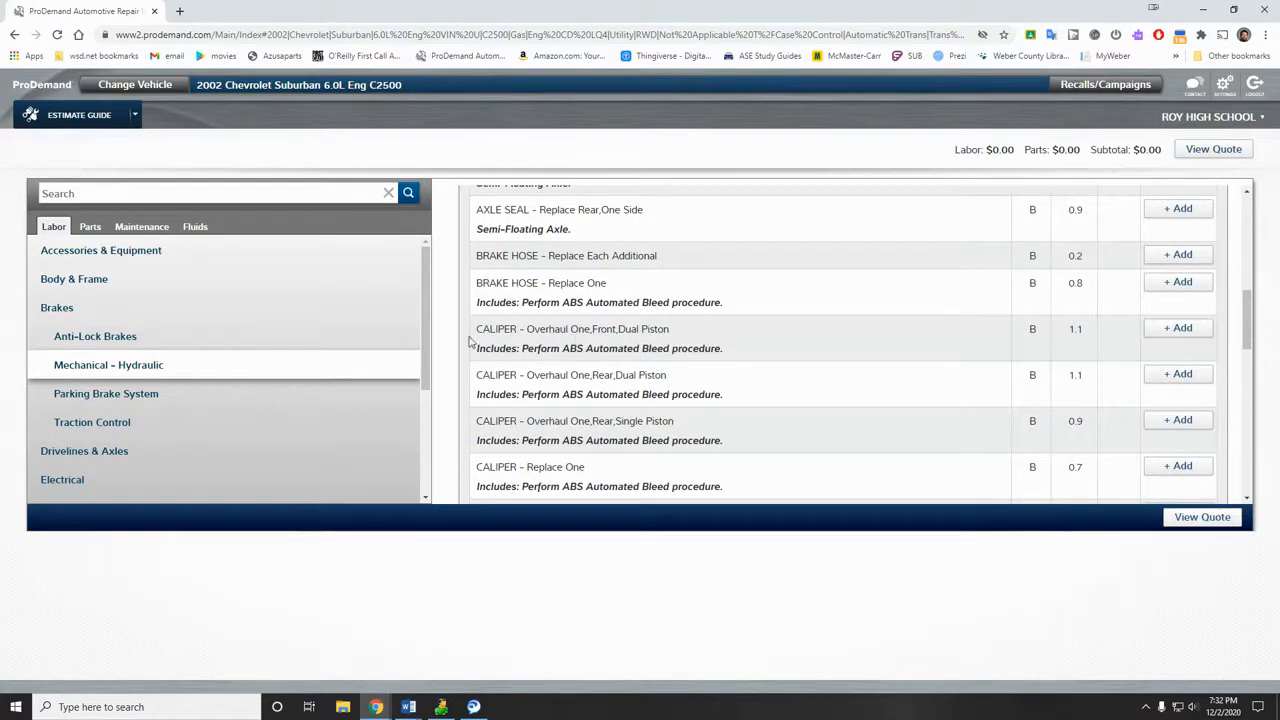
scroll(514, 400, down, 1)
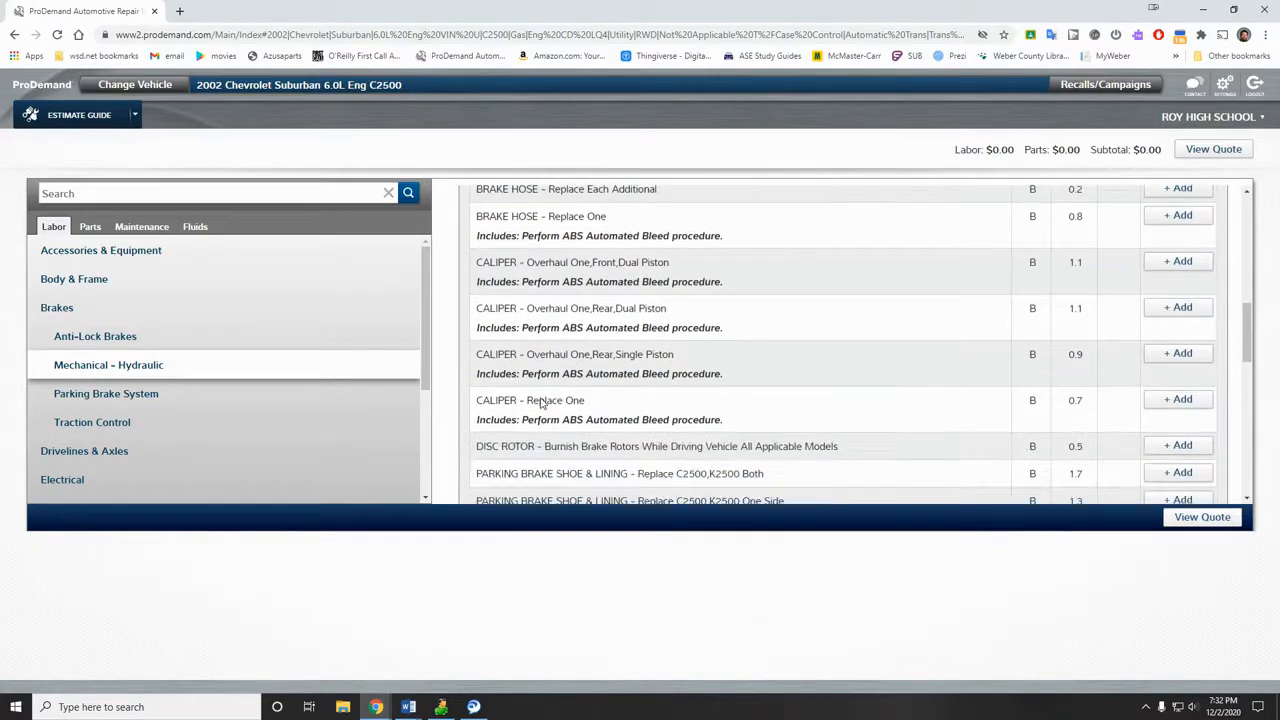
scroll(540, 403, down, 1)
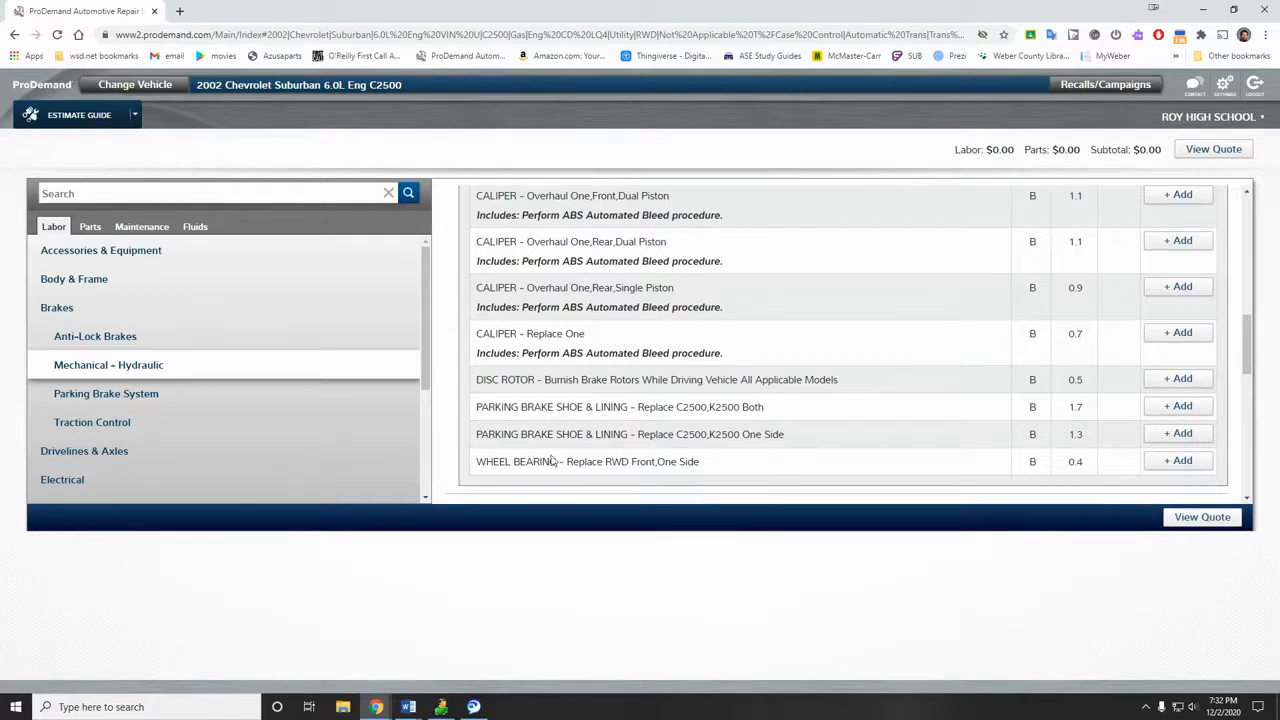
scroll(567, 468, down, 3)
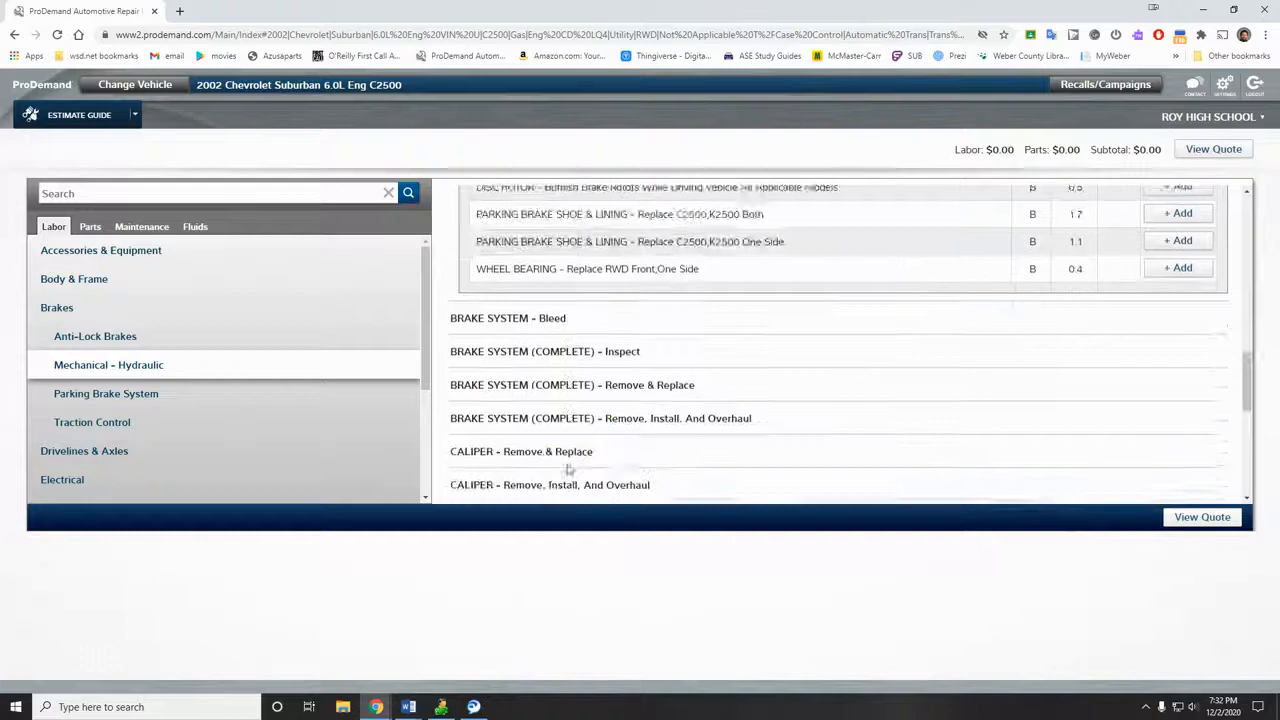
scroll(567, 468, up, 9)
scroll(567, 468, up, 1)
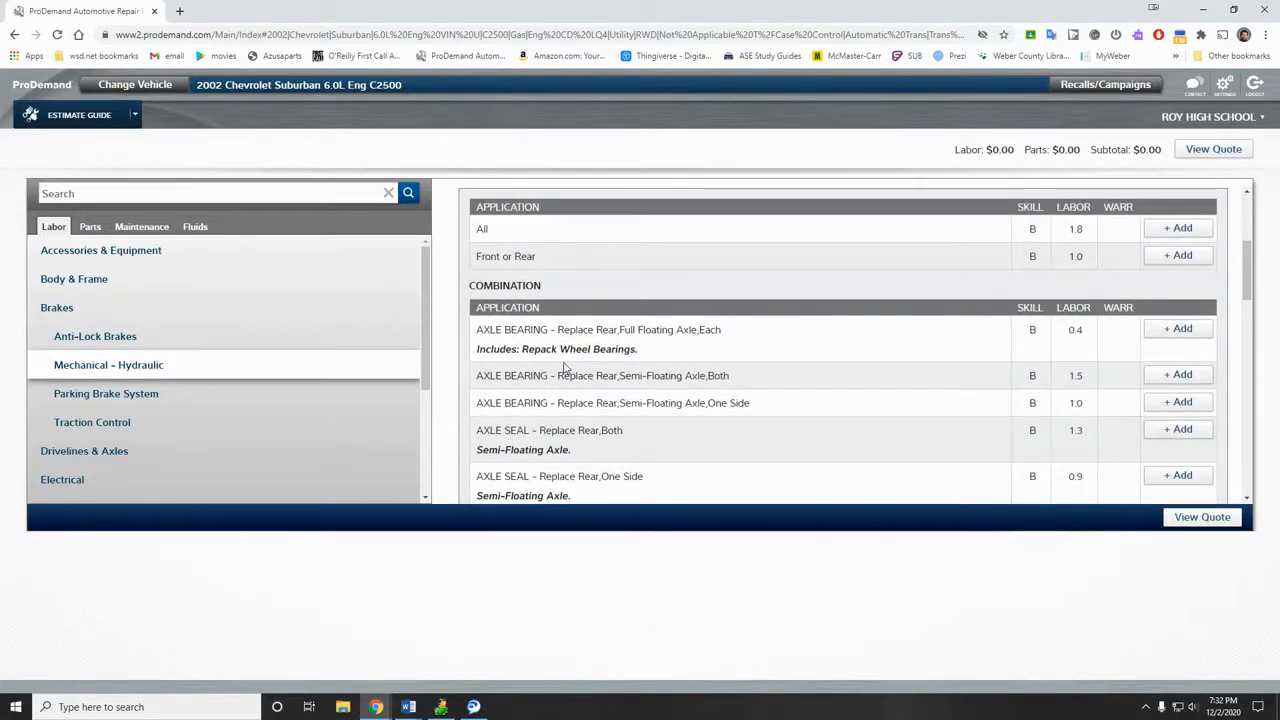
scroll(520, 352, up, 2)
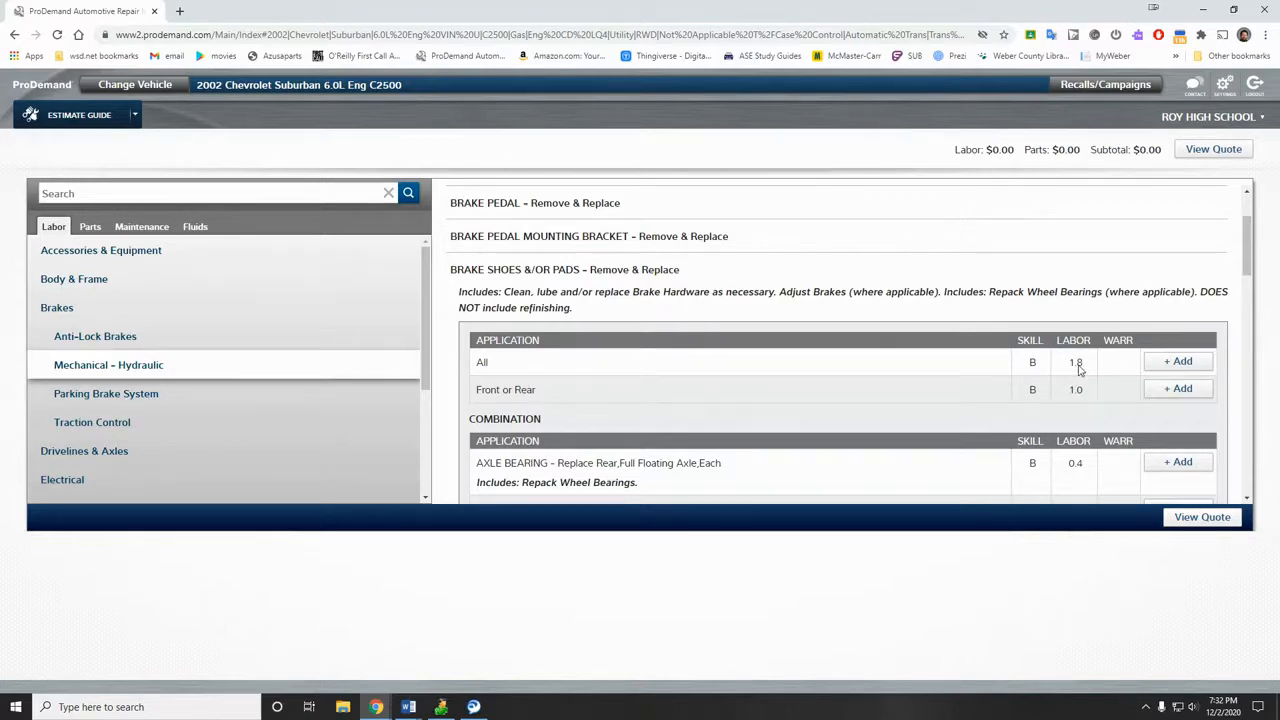
Step: Add the 1.8-hour All brake pad labor ($192.60) and show the matching brake parts
click(1178, 362)
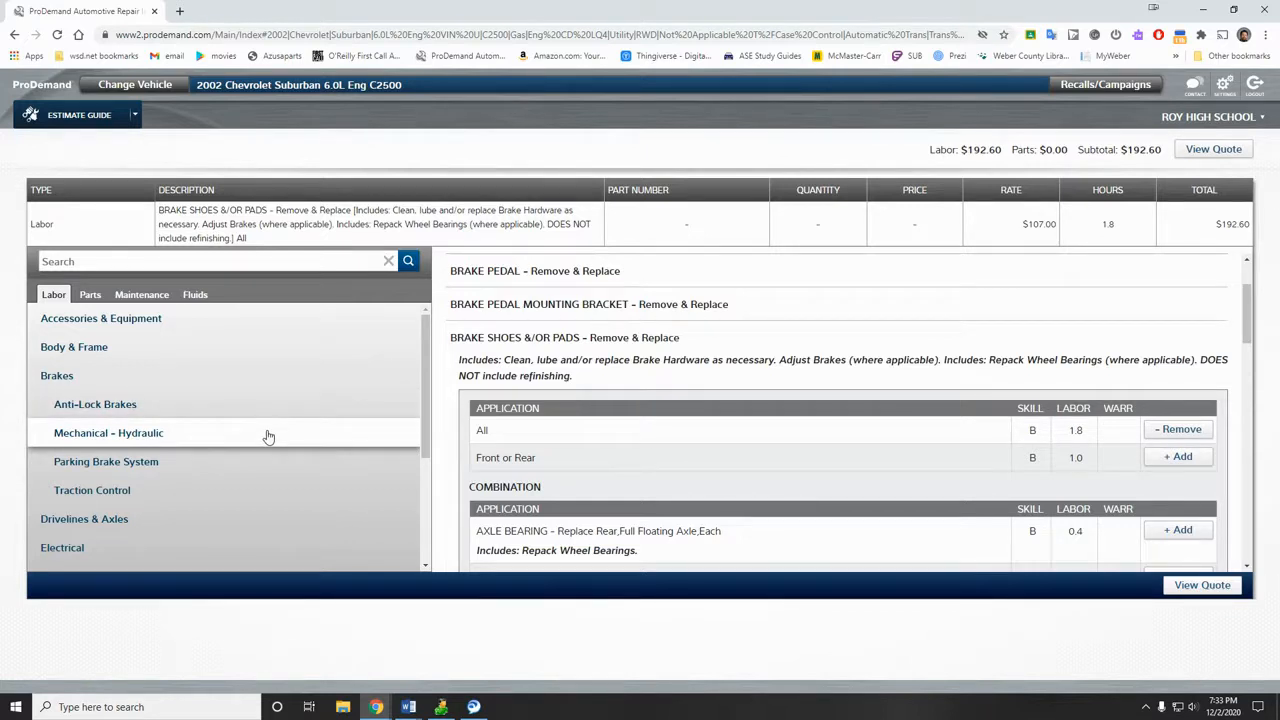
click(90, 297)
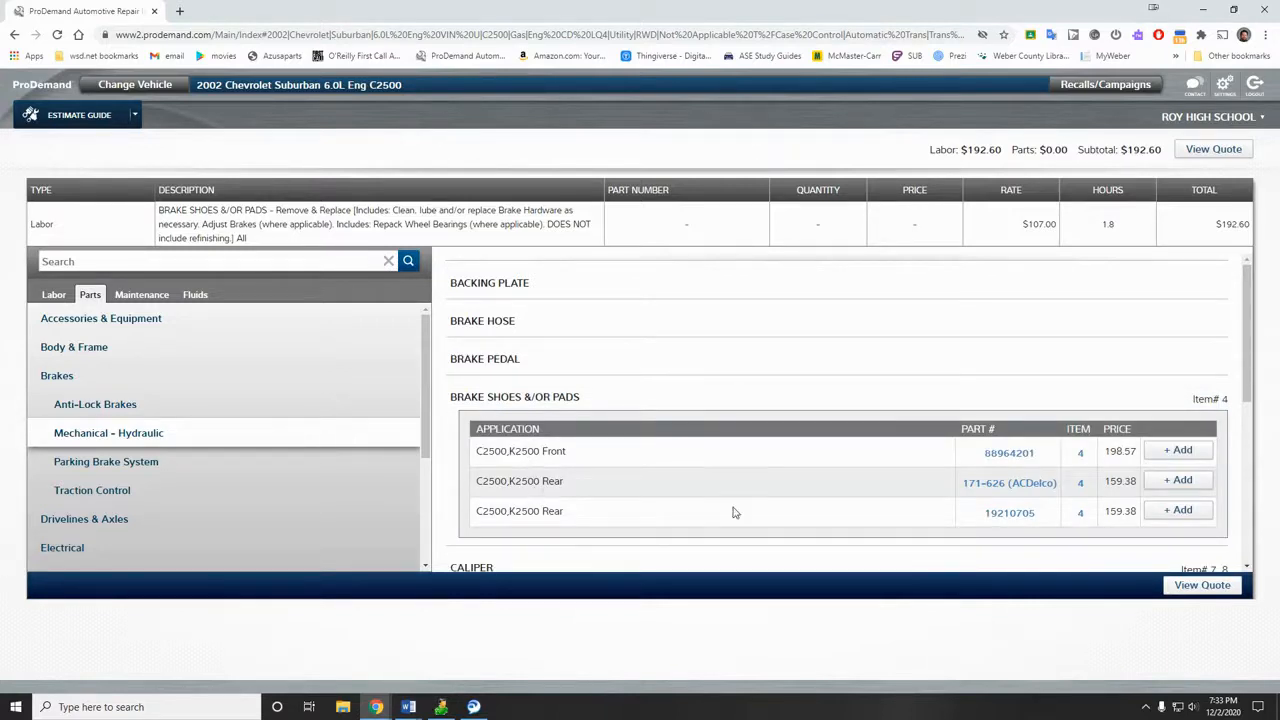
Step: Add the C2500,K2500 front pads and 171-626 ACDelco rear pads to the quote
click(1162, 455)
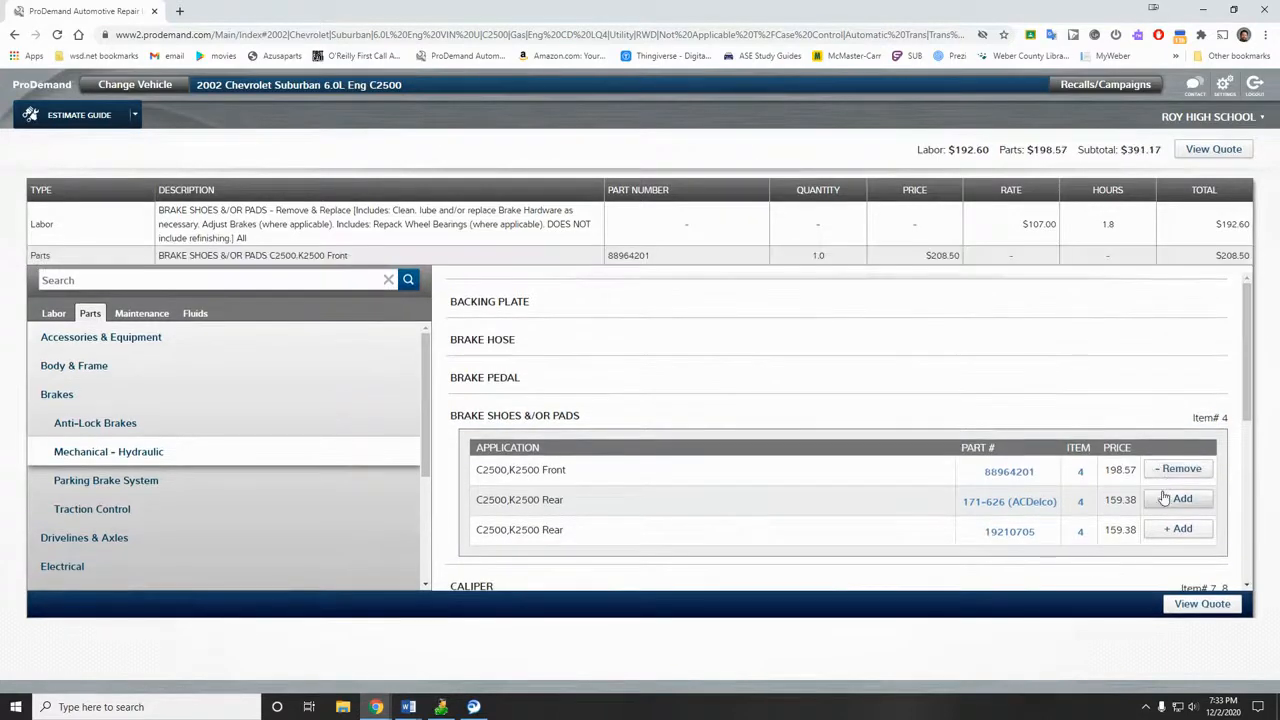
click(1166, 504)
scroll(634, 537, down, 3)
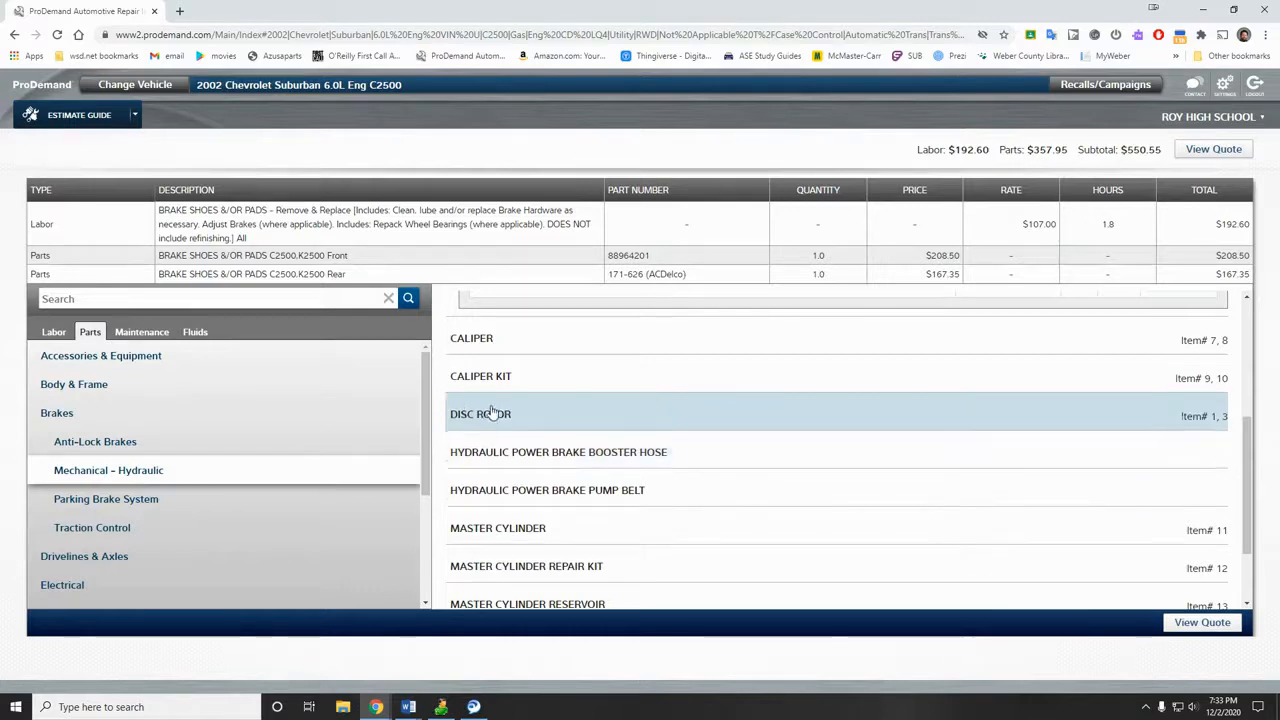
scroll(492, 412, down, 1)
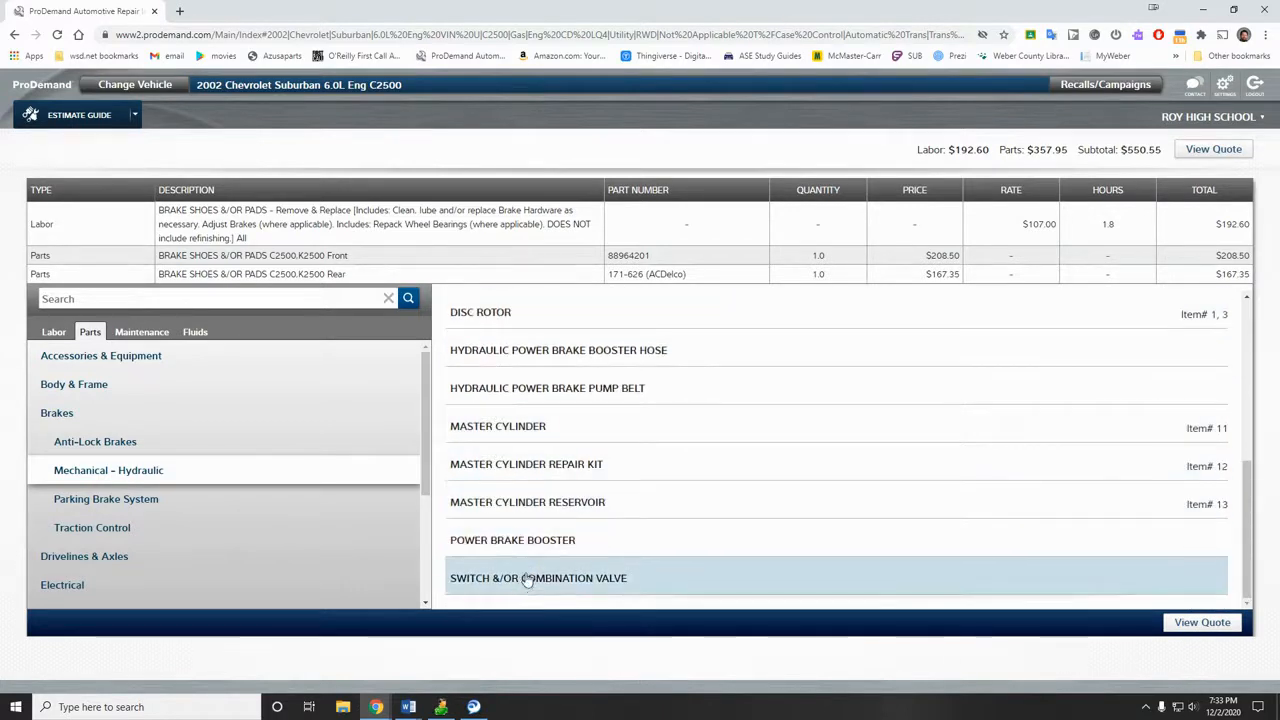
scroll(524, 545, up, 4)
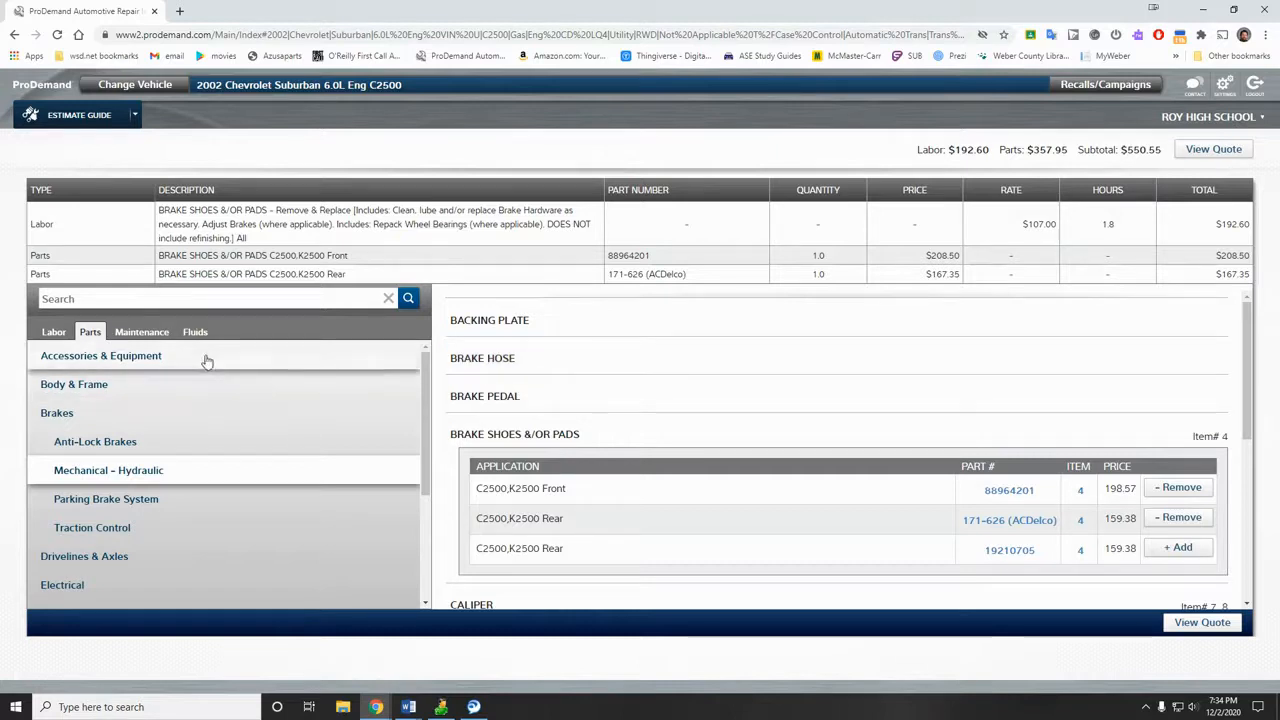
click(156, 336)
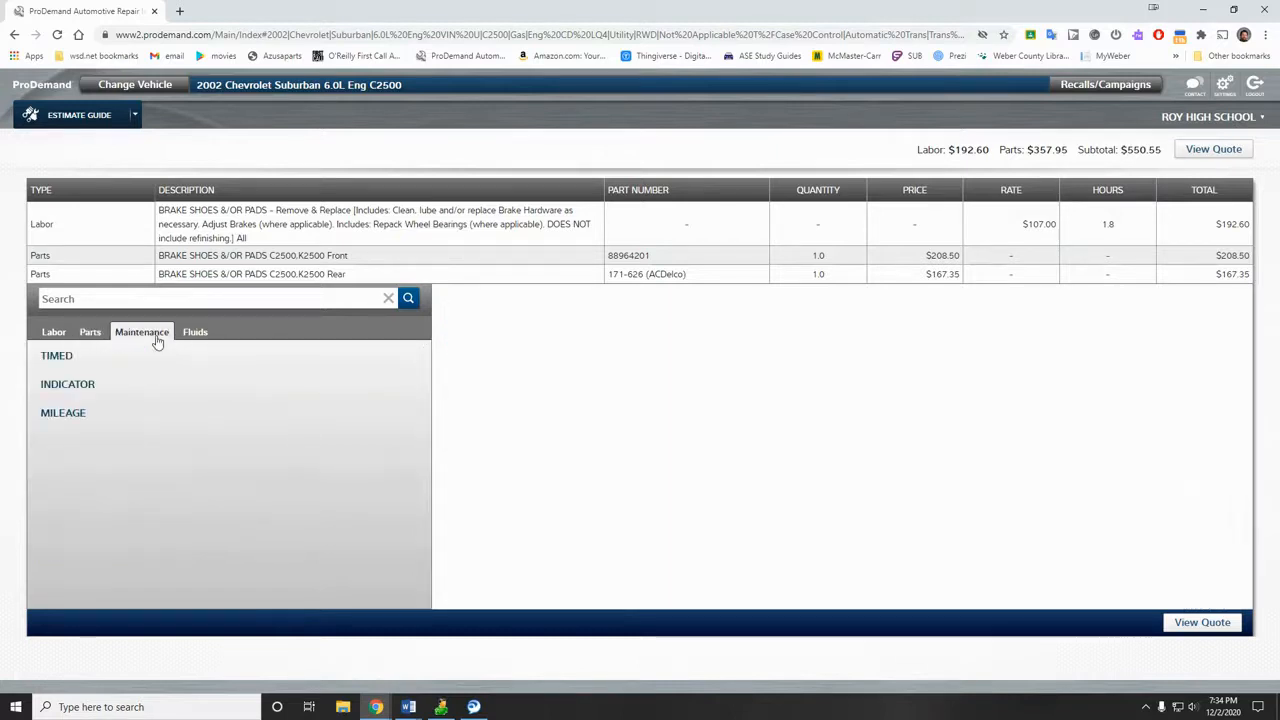
Step: Compare the Normal mileage maintenance schedules at 135,000 and 127,500 miles
click(68, 418)
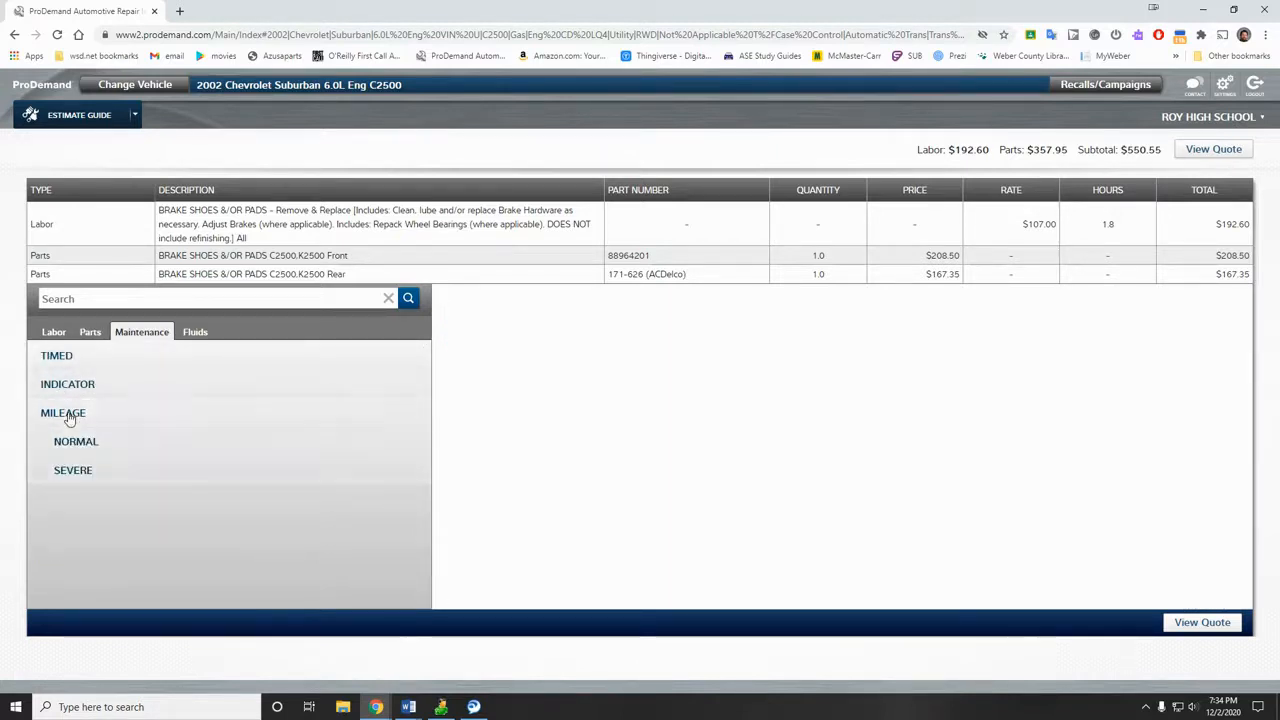
click(114, 443)
scroll(127, 471, down, 3)
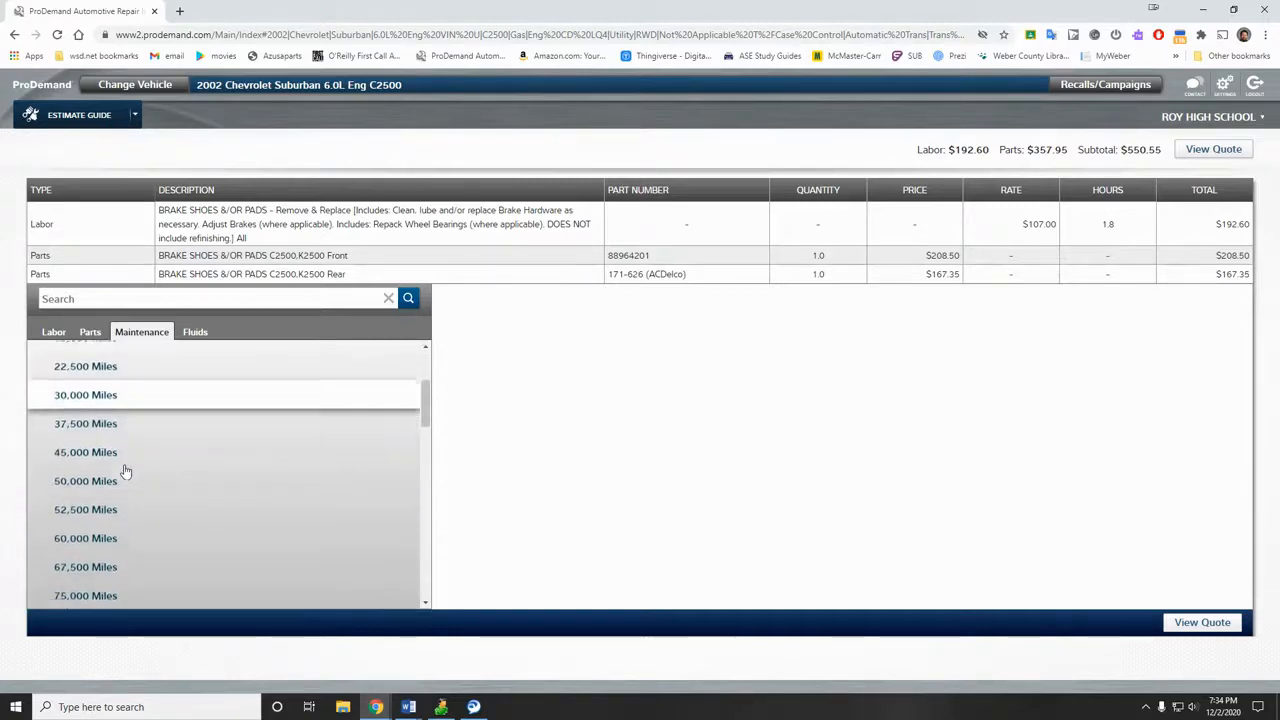
scroll(125, 471, down, 2)
scroll(126, 474, down, 3)
scroll(100, 440, up, 1)
scroll(72, 415, up, 1)
click(78, 396)
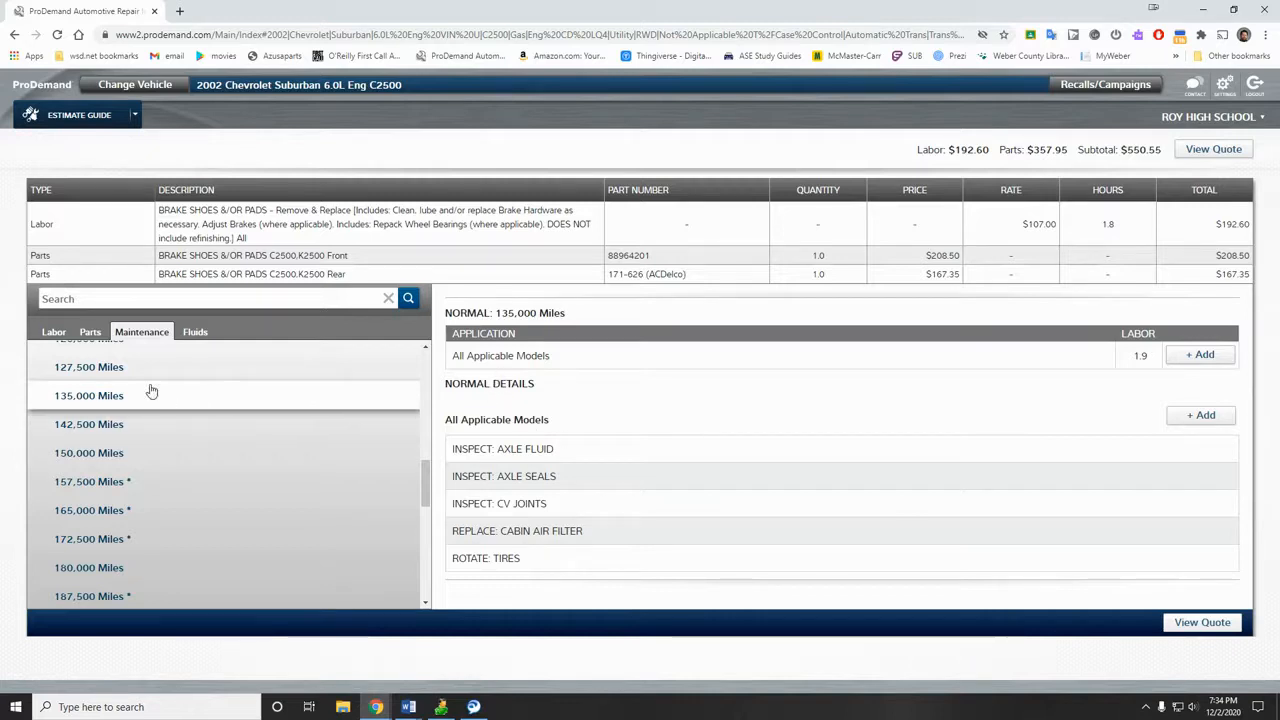
click(110, 369)
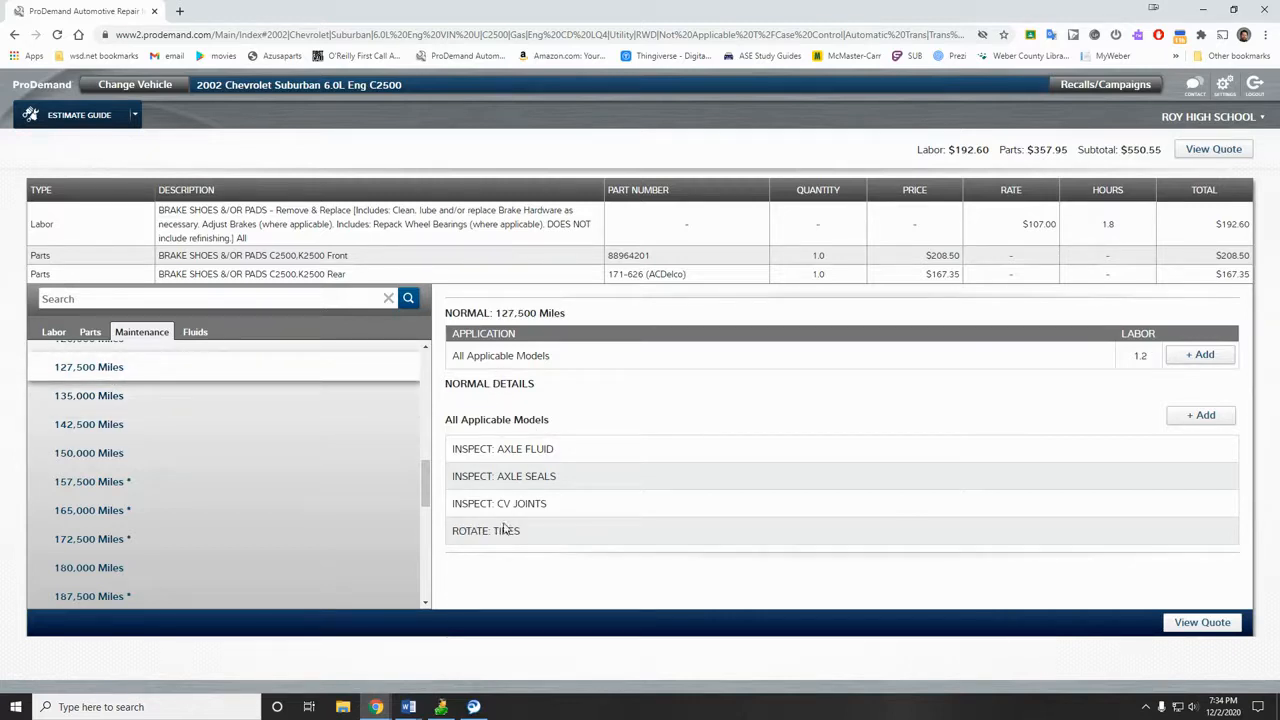
Step: Add the 0.5-hour indicator Engine Oil Service labor ($53.50) to the quote
scroll(197, 469, up, 6)
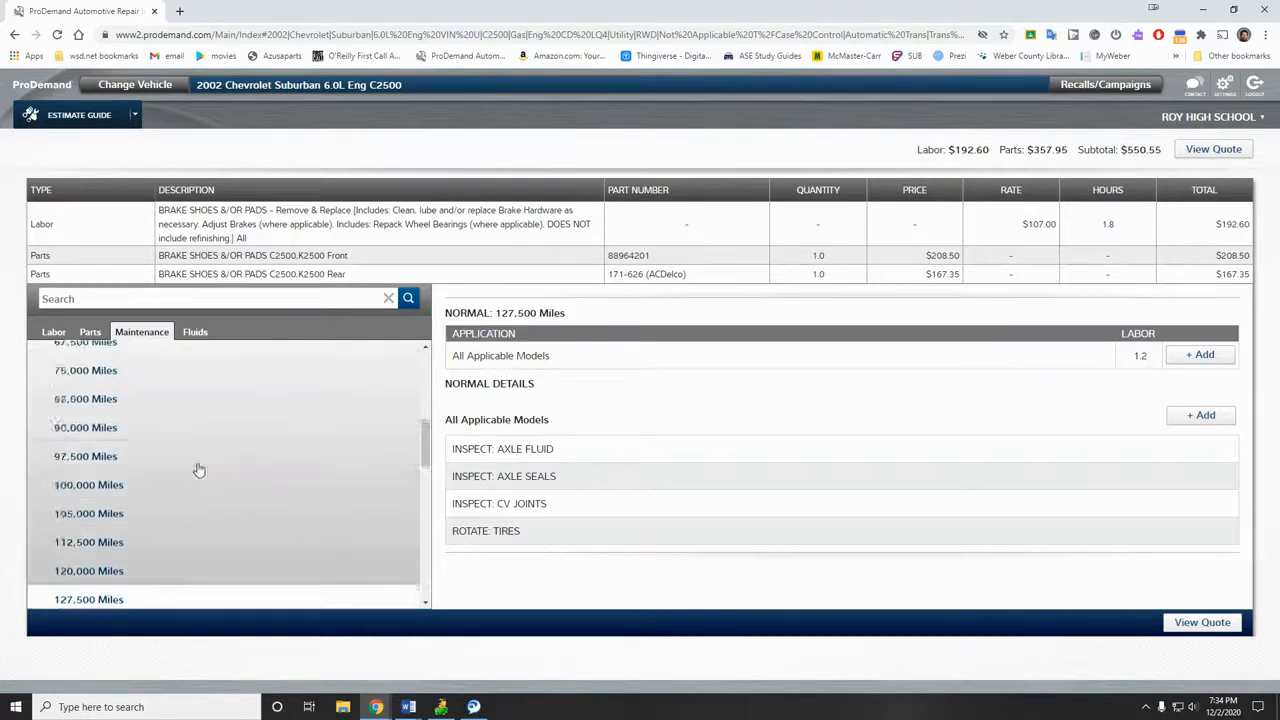
click(68, 385)
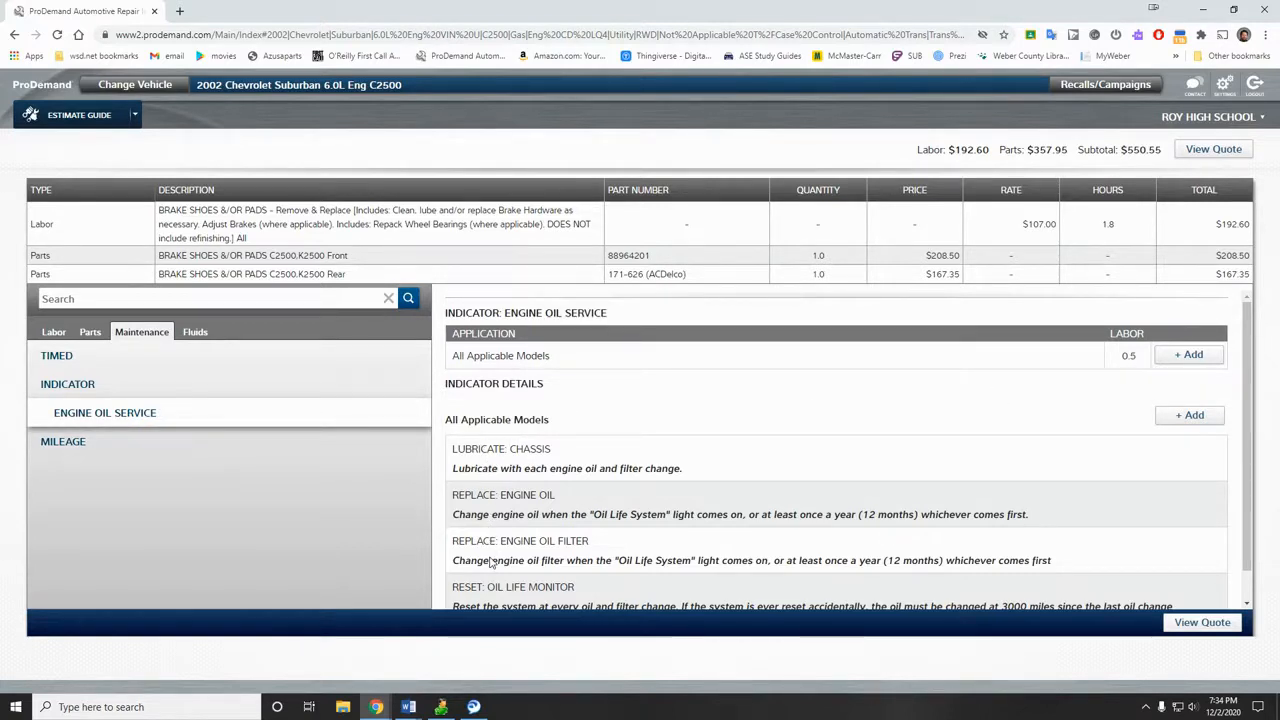
scroll(491, 561, down, 1)
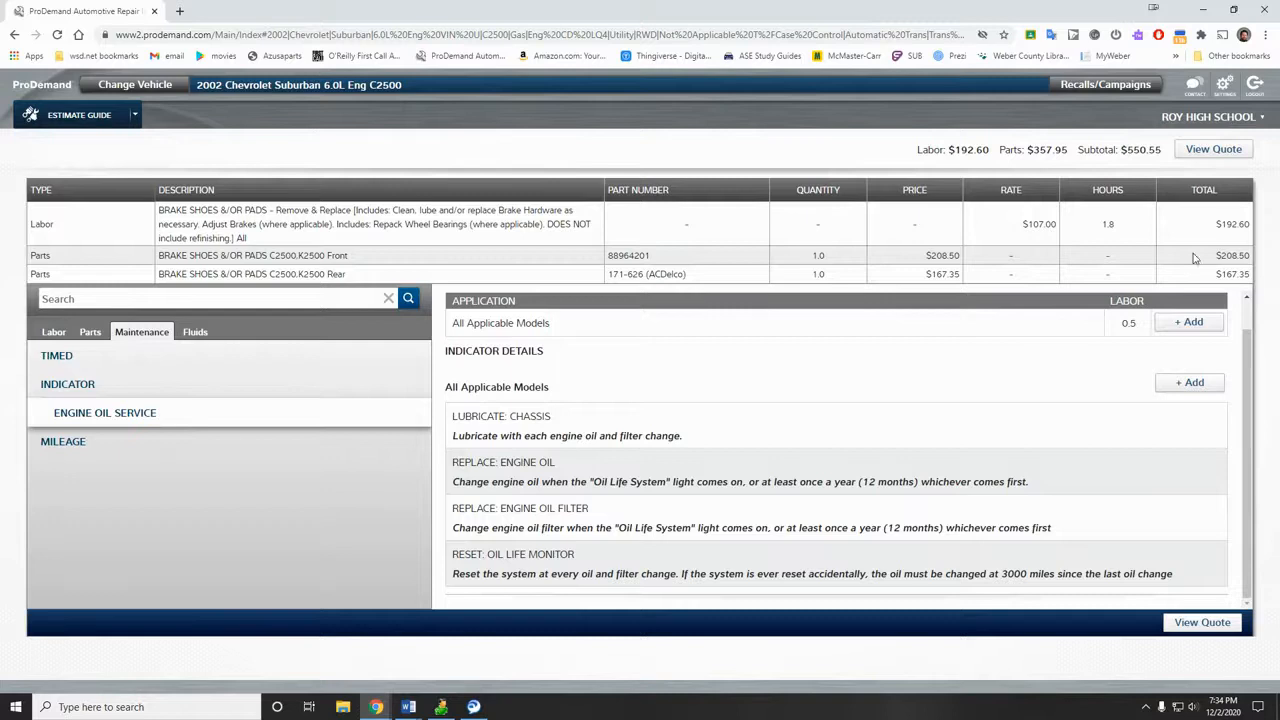
click(1188, 322)
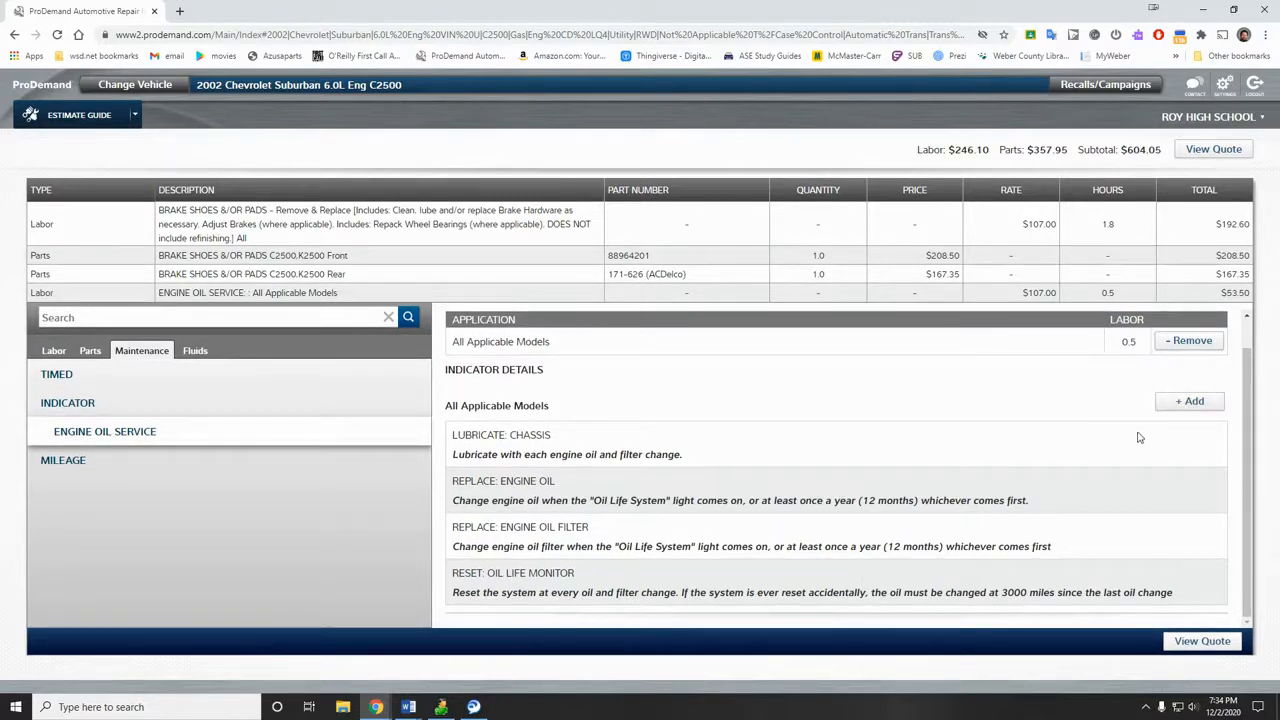
Step: Add the four Engine Oil Service maintenance notes to the quote
click(1185, 400)
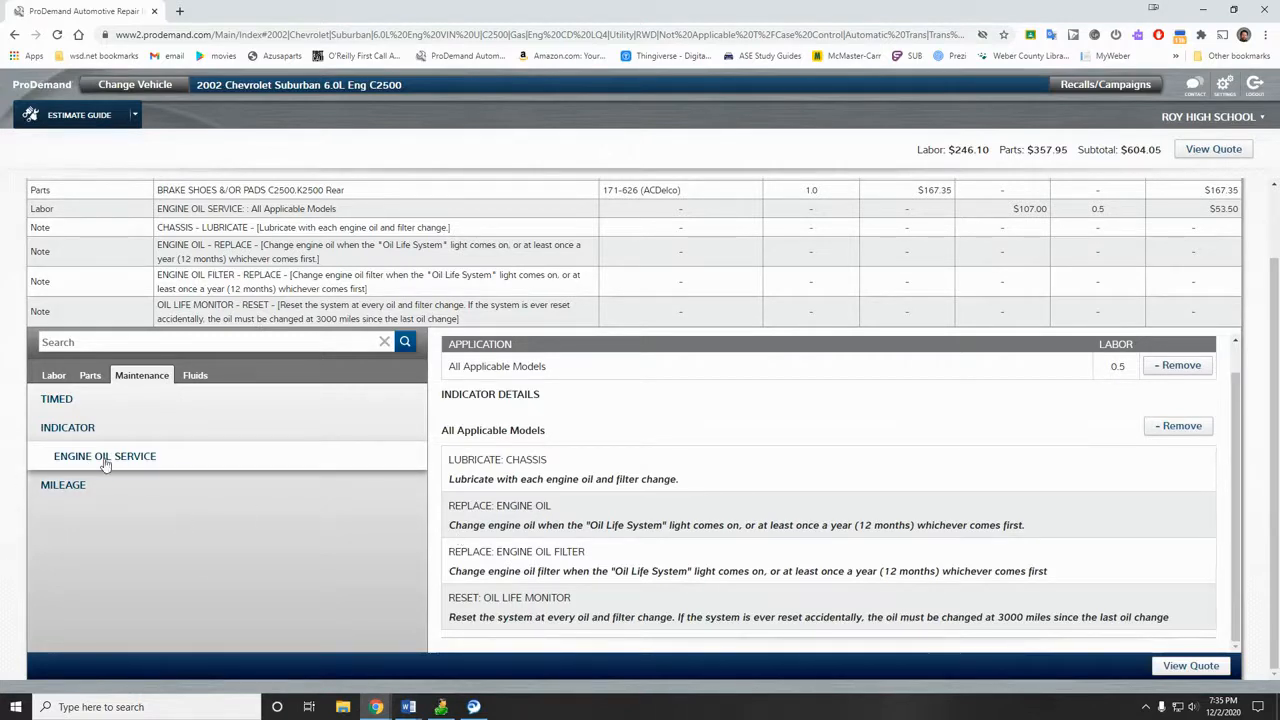
click(76, 485)
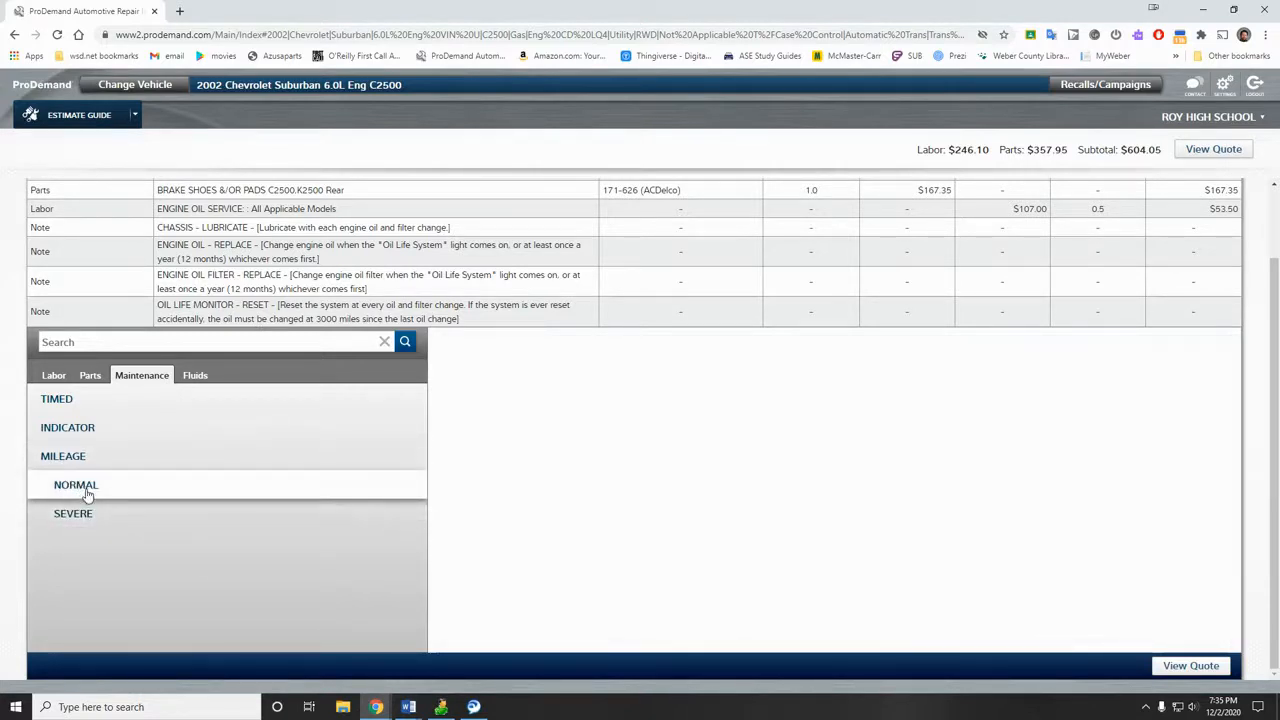
Step: Add the 135,000-mile Normal service labor (1.9 h, $203.30) and notes, then view the quote
click(88, 492)
click(108, 513)
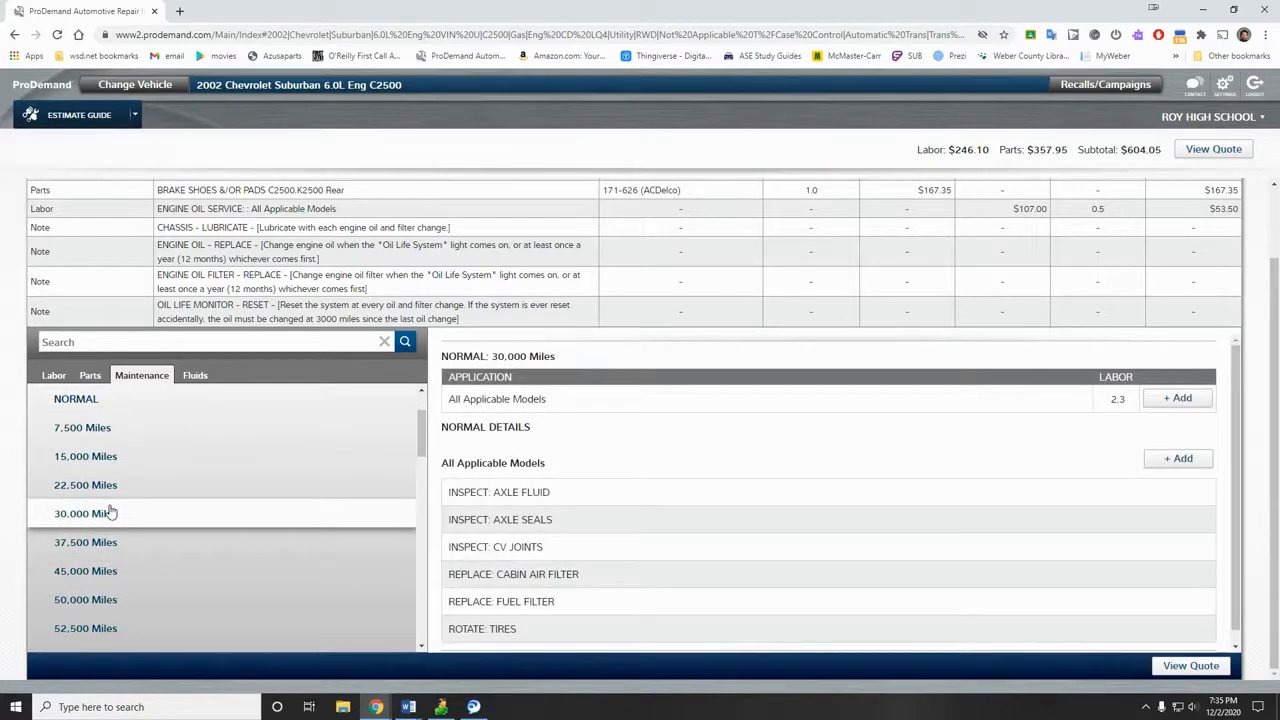
scroll(676, 585, down, 1)
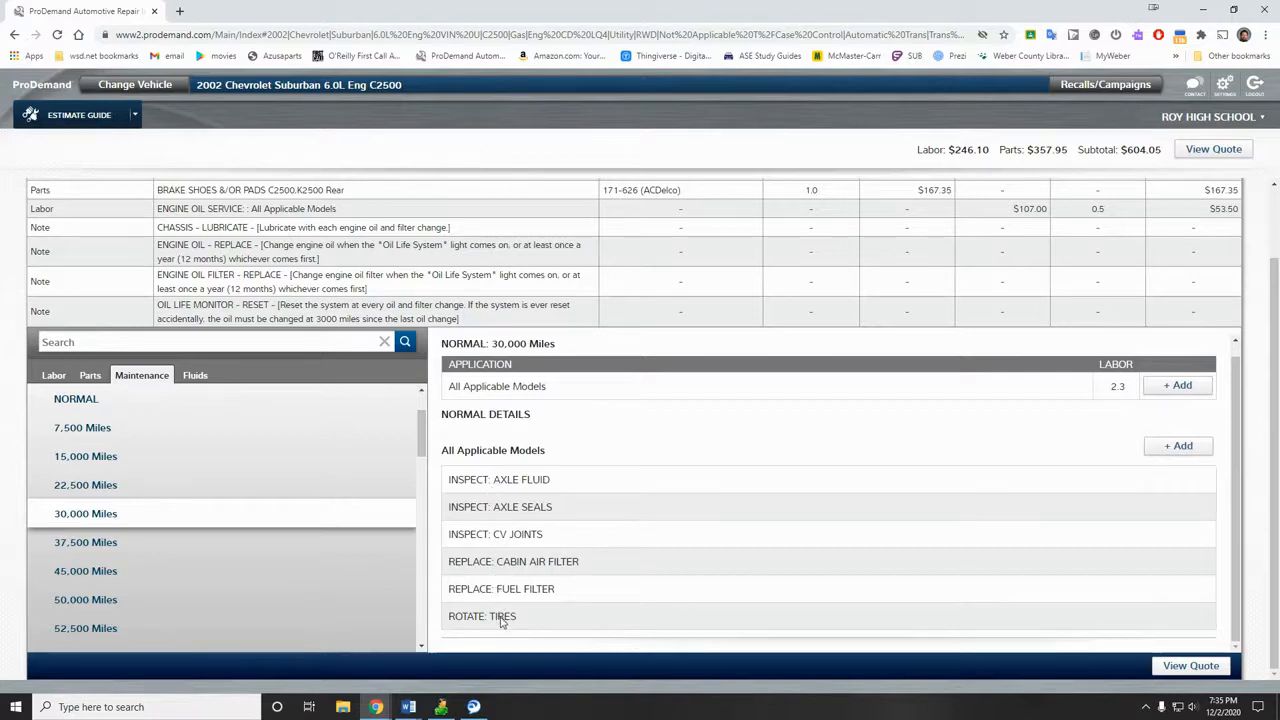
scroll(194, 543, down, 5)
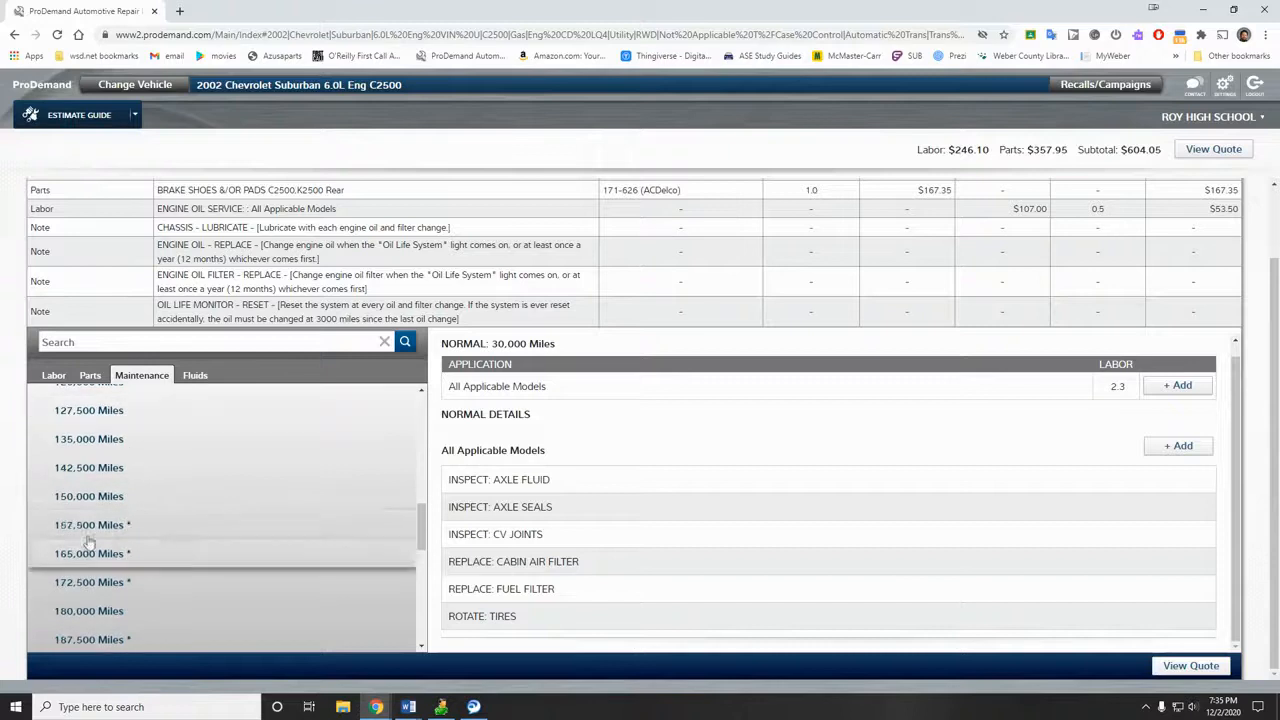
click(87, 443)
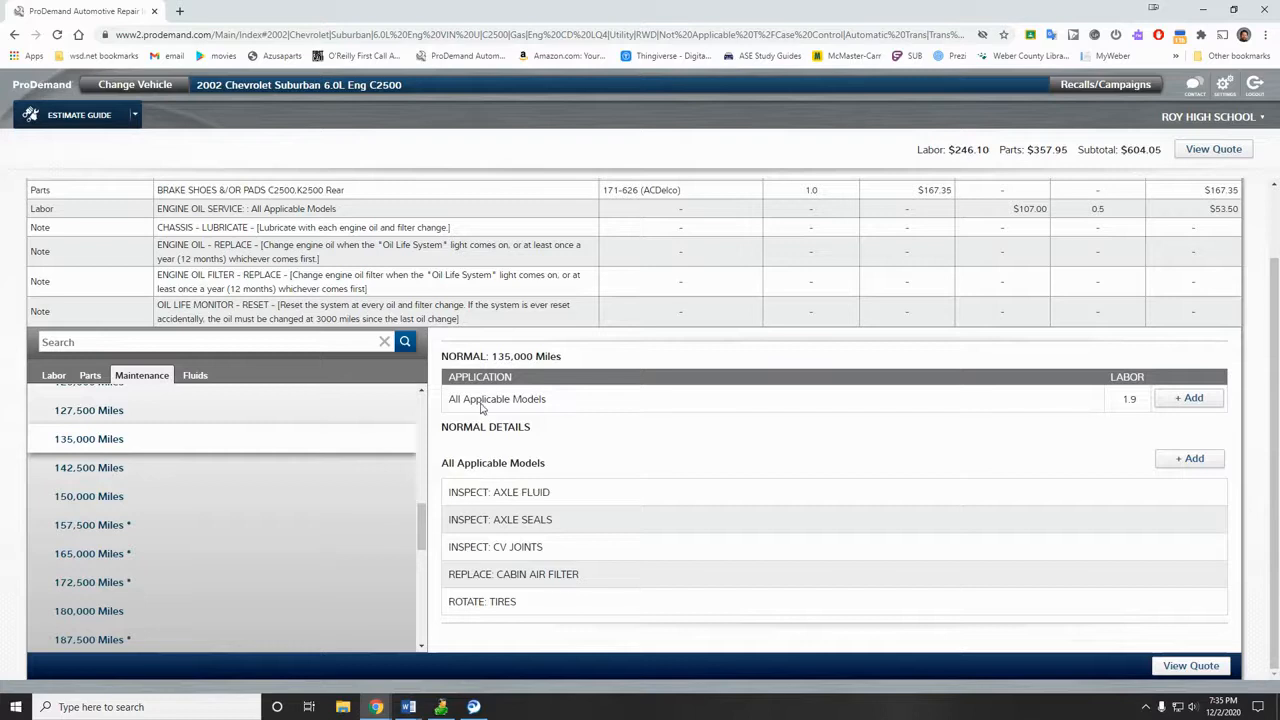
click(1167, 405)
click(1184, 458)
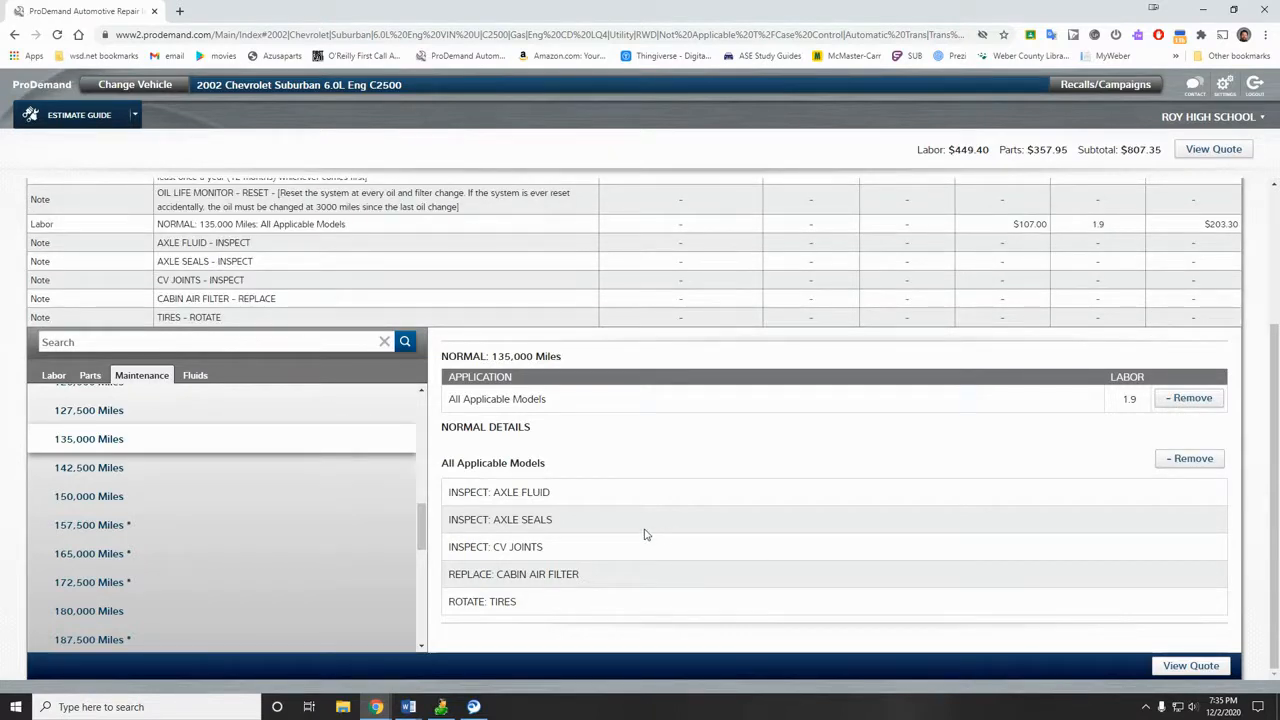
click(1190, 665)
scroll(369, 520, down, 2)
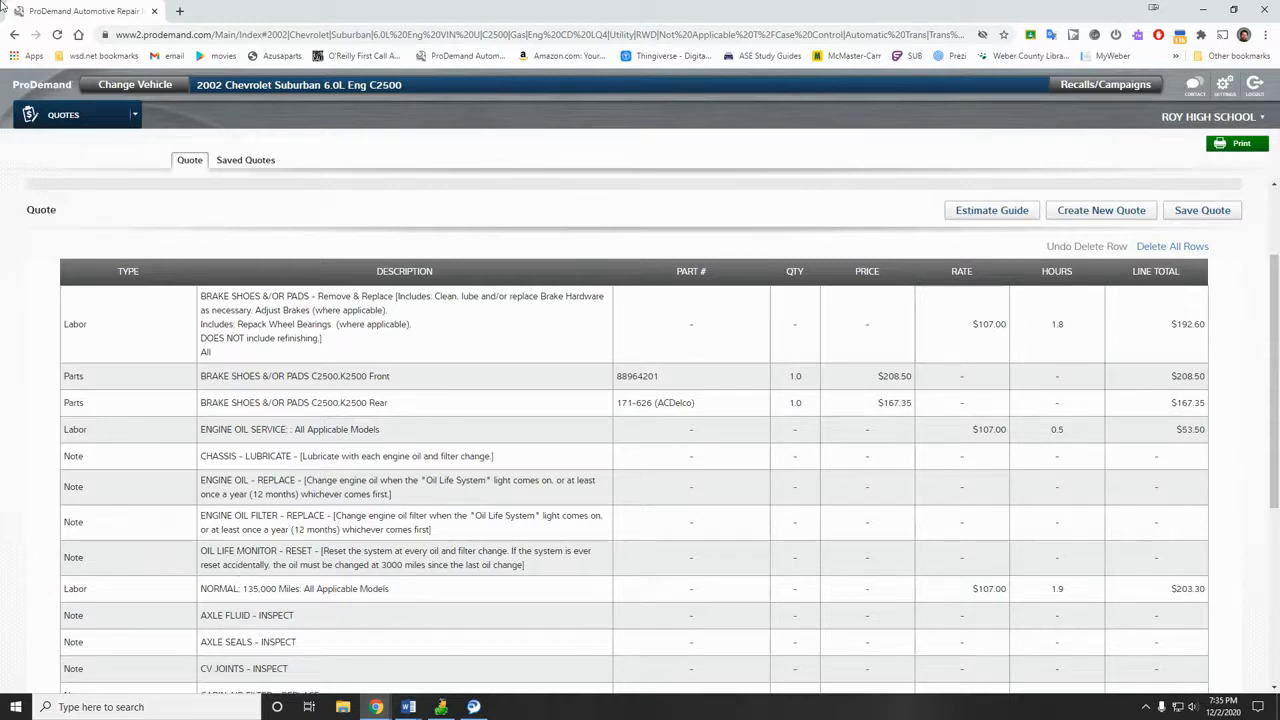
Step: Return from the $825.25 quote to the Estimate Guide's Maintenance tab
scroll(287, 472, up, 3)
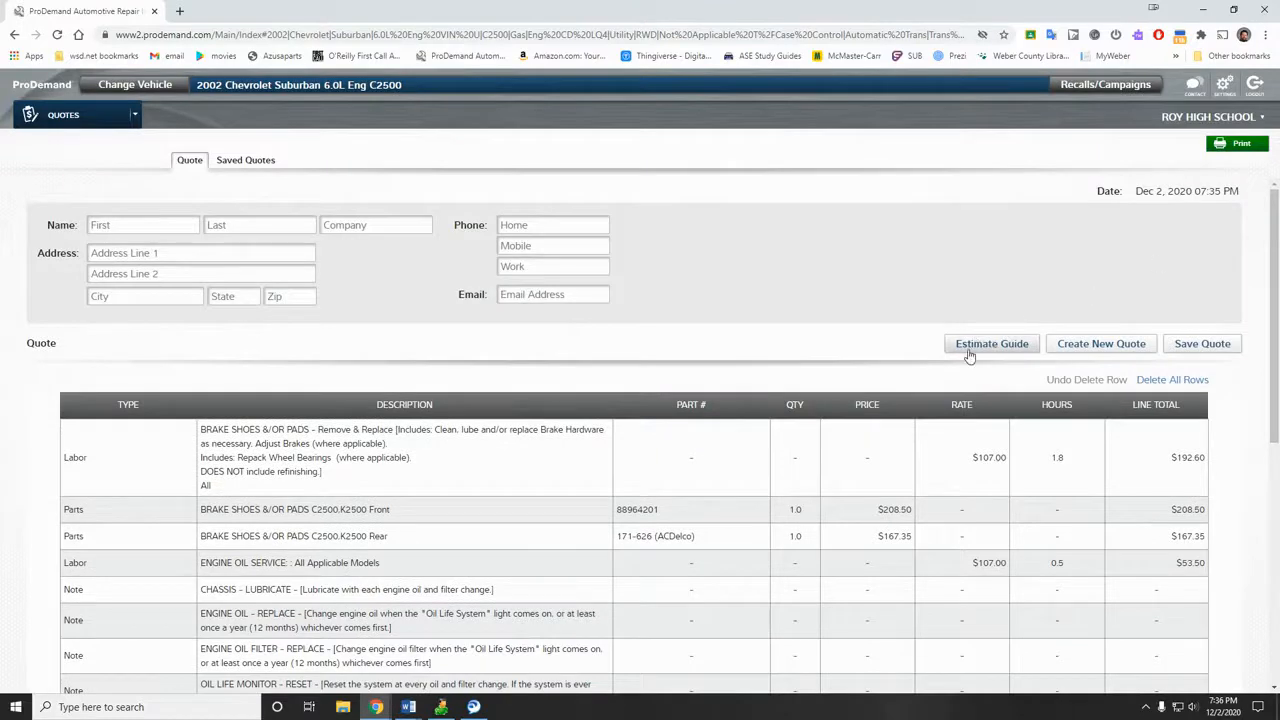
scroll(962, 420, down, 3)
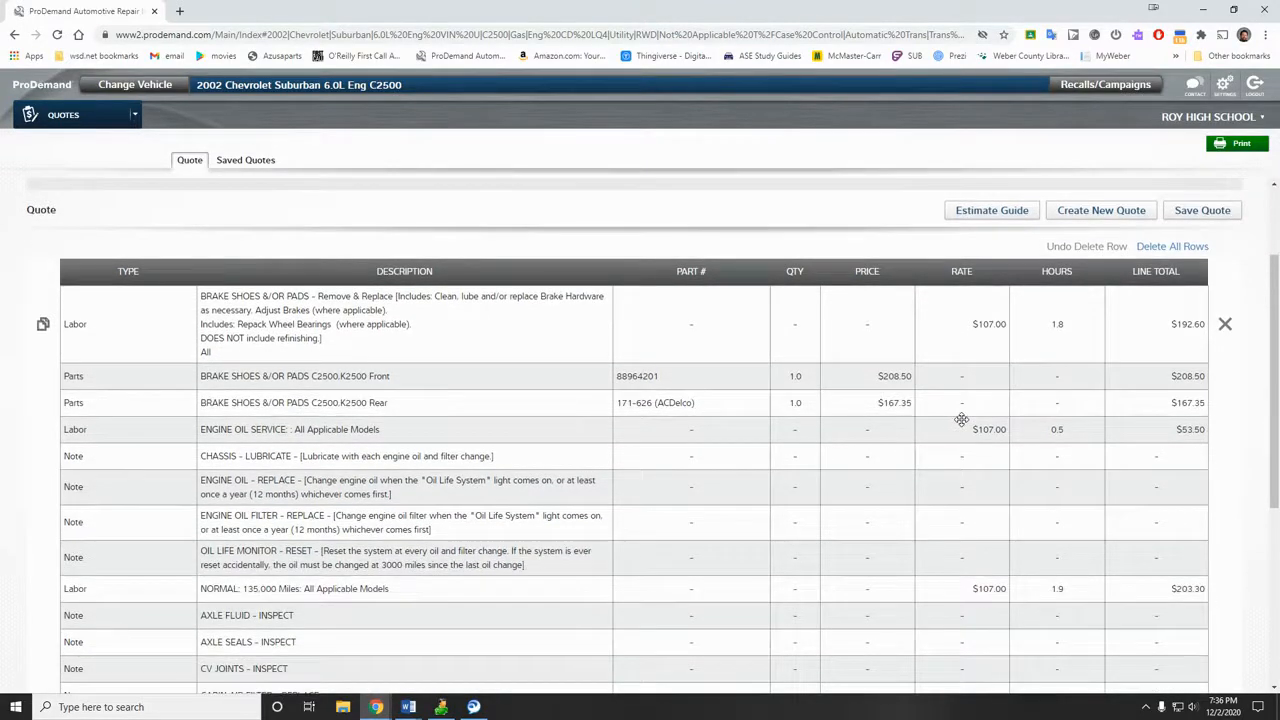
scroll(961, 420, up, 3)
click(984, 346)
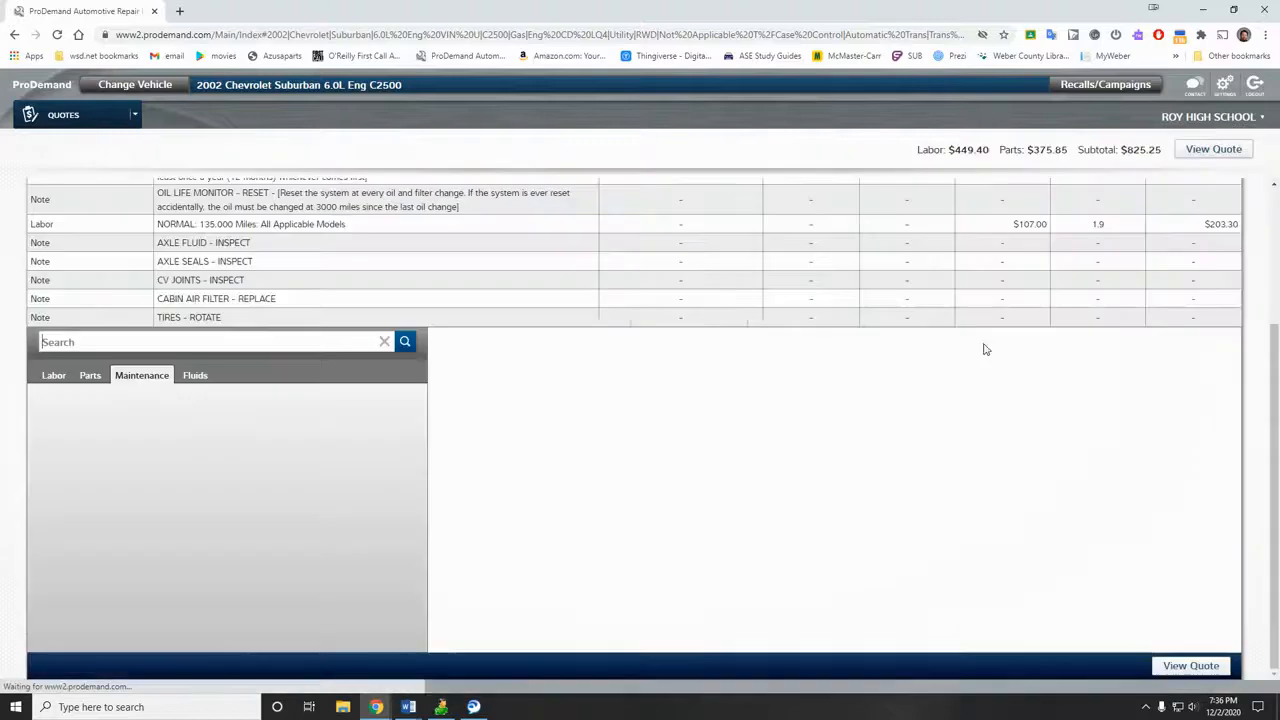
Step: Add the 6.00-quart SAE 5W-30 engine oil from the Fluids capacities as a parts line on the quote
click(194, 376)
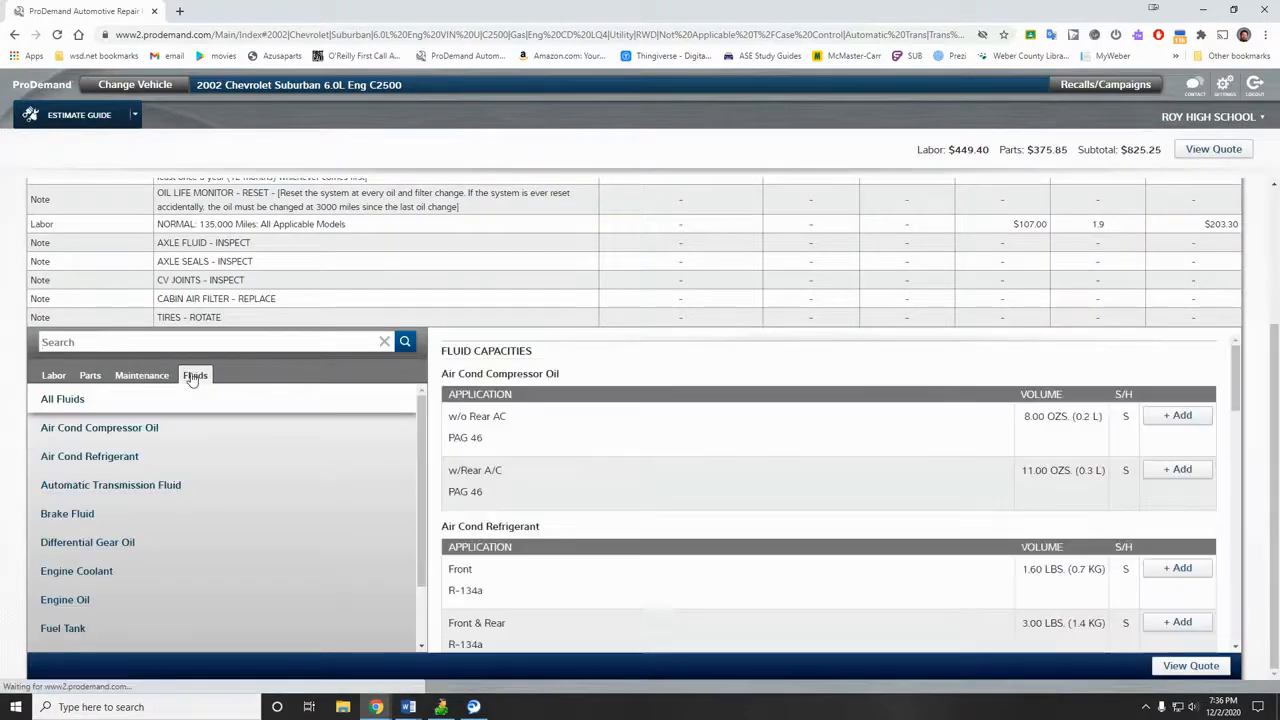
click(91, 602)
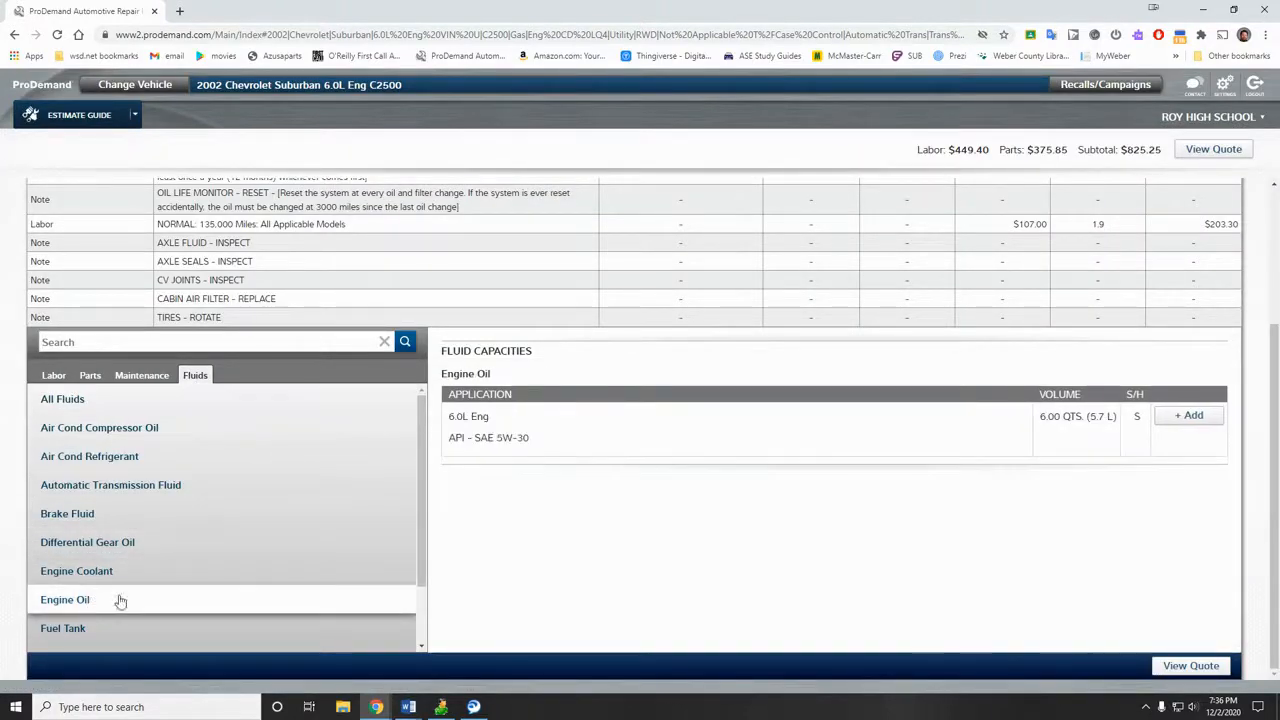
click(1193, 417)
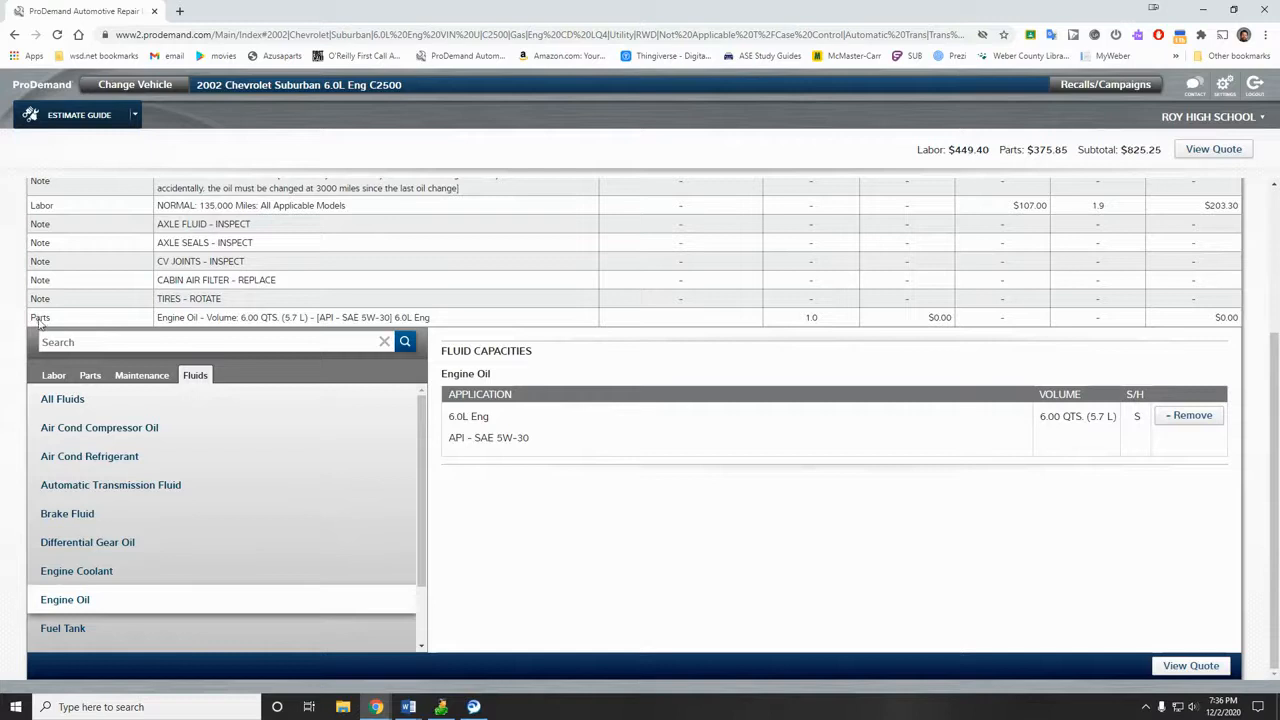
click(1213, 149)
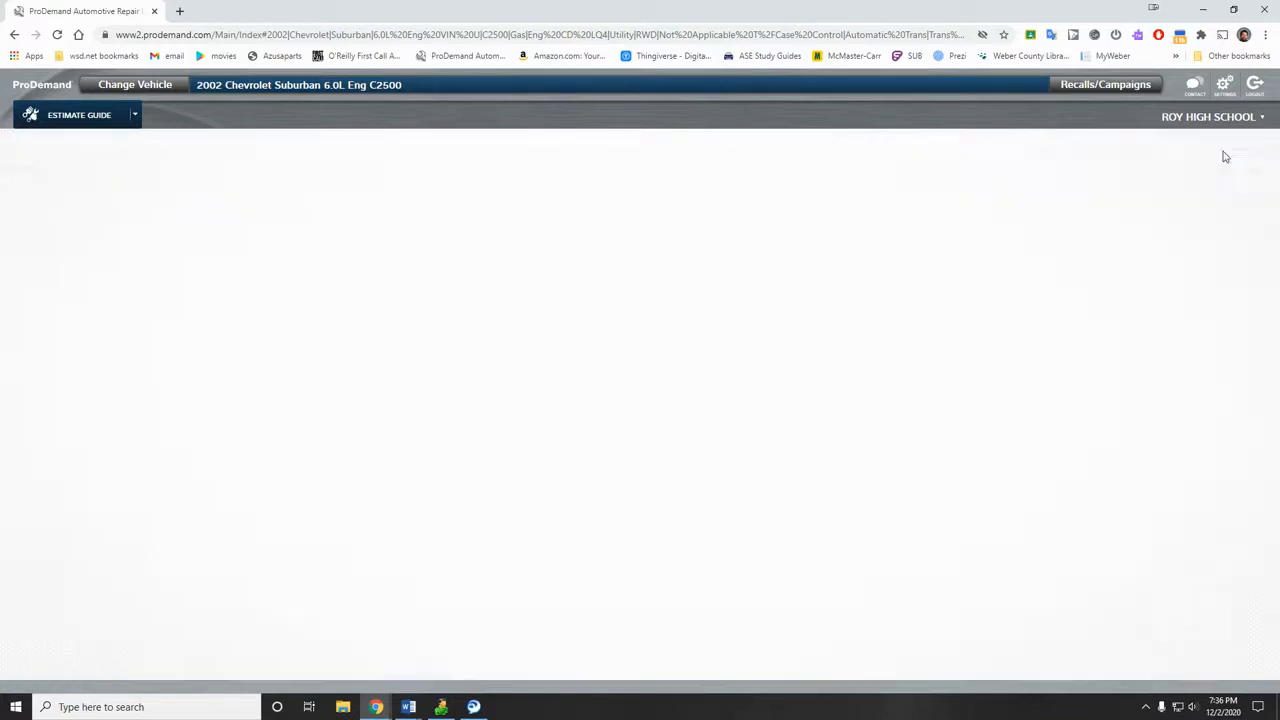
Step: Drag the Engine Oil parts row up to sit just under the Engine Oil Service labor row
scroll(170, 530, down, 3)
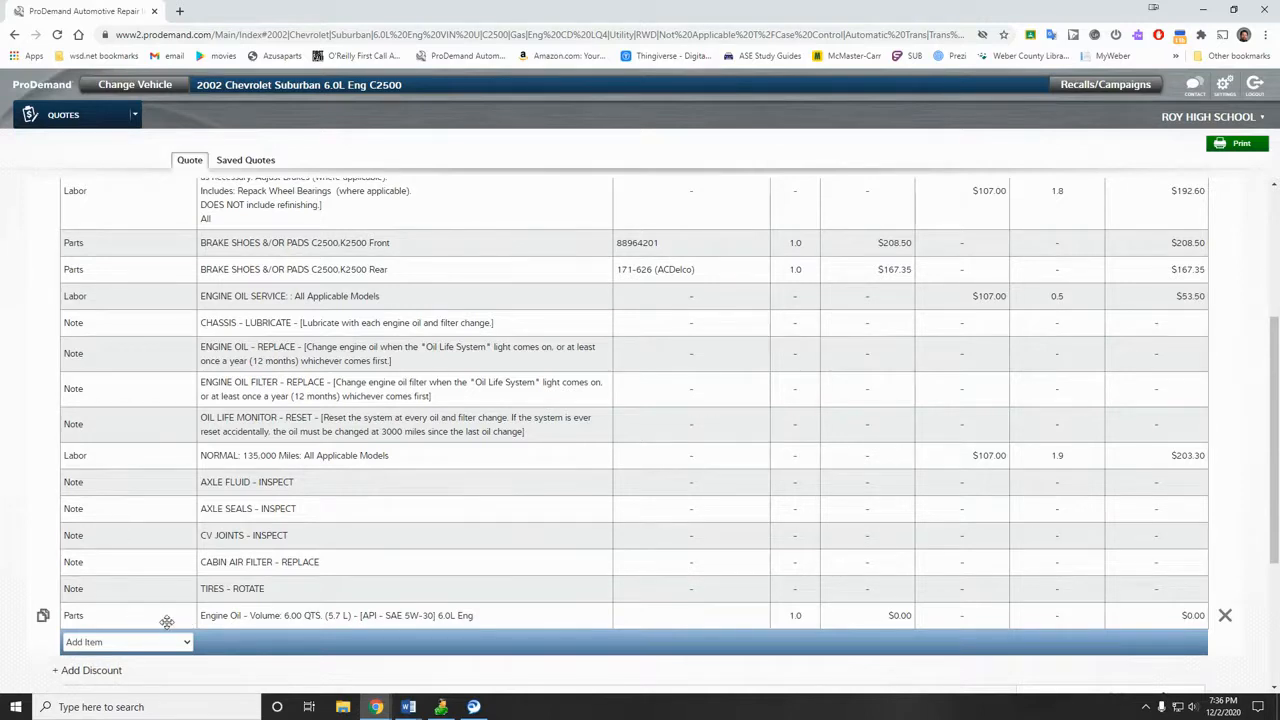
drag(155, 599, 135, 312)
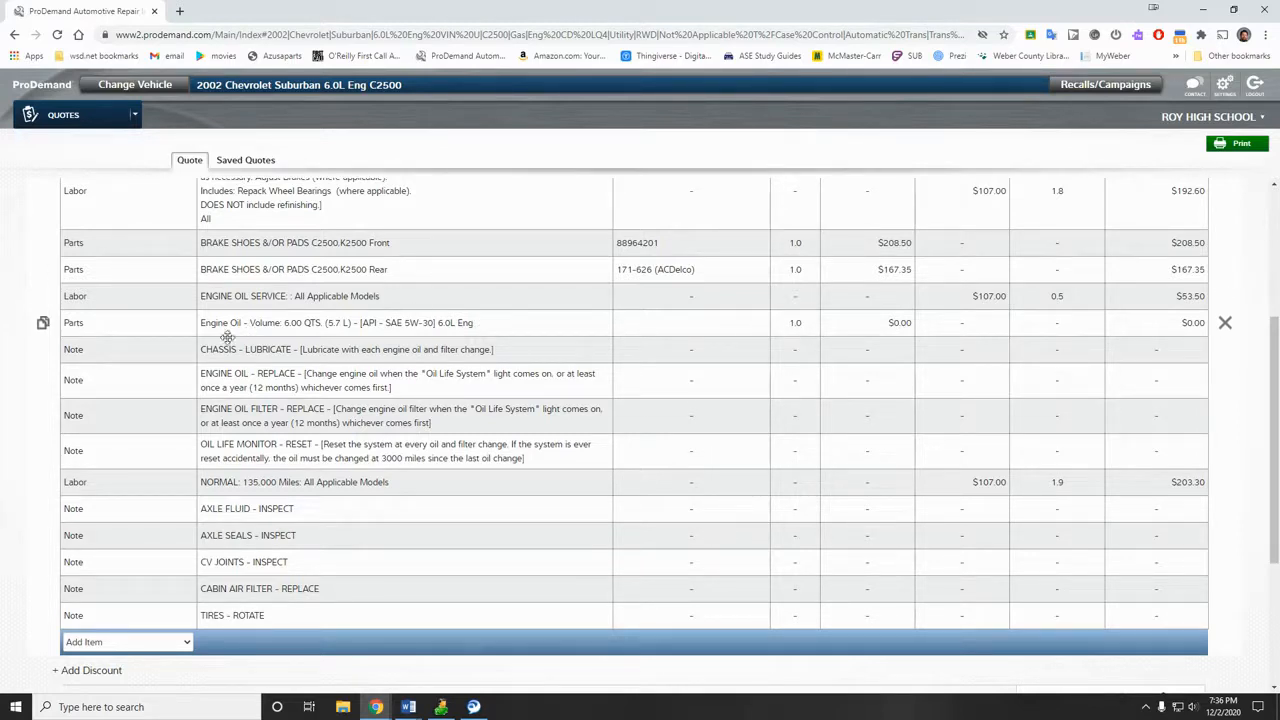
Step: Try loading napa.com in a new tab, then close the unwanted Napa Group site
click(179, 11)
text(nap)
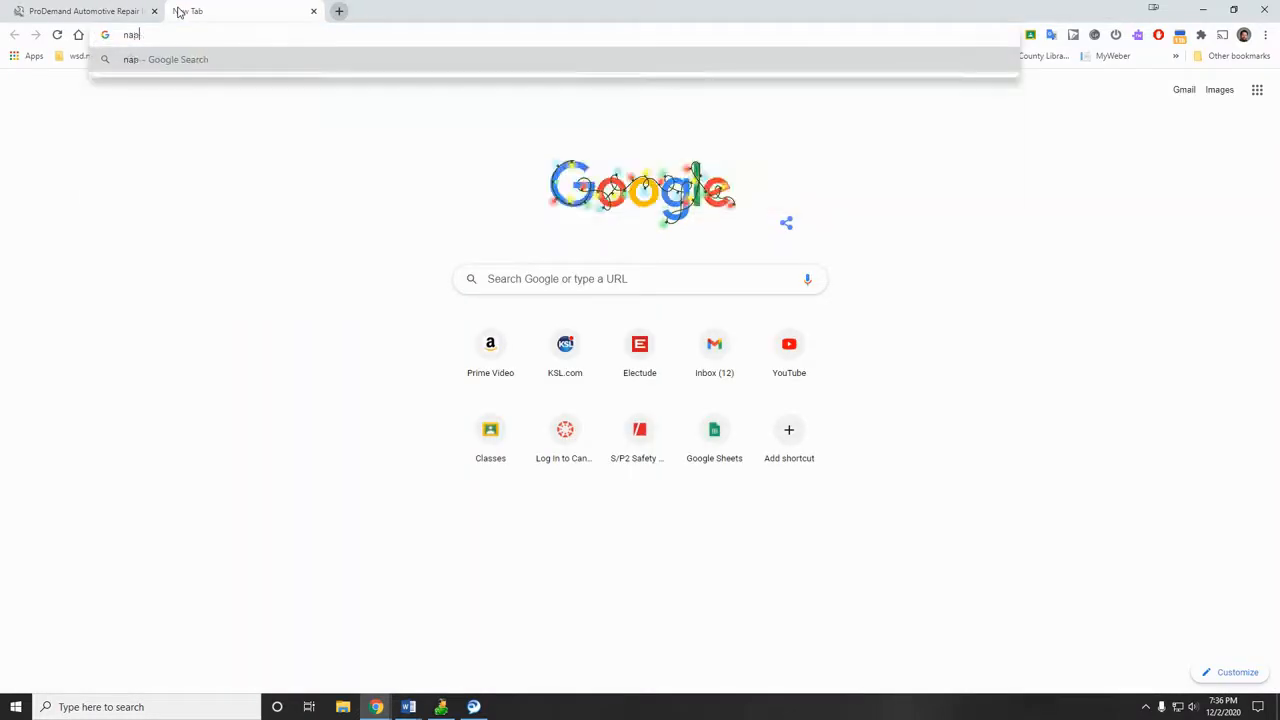
text(a.co)
key(BackSpace)
key(BackSpace)
text(ocom)
key(Return)
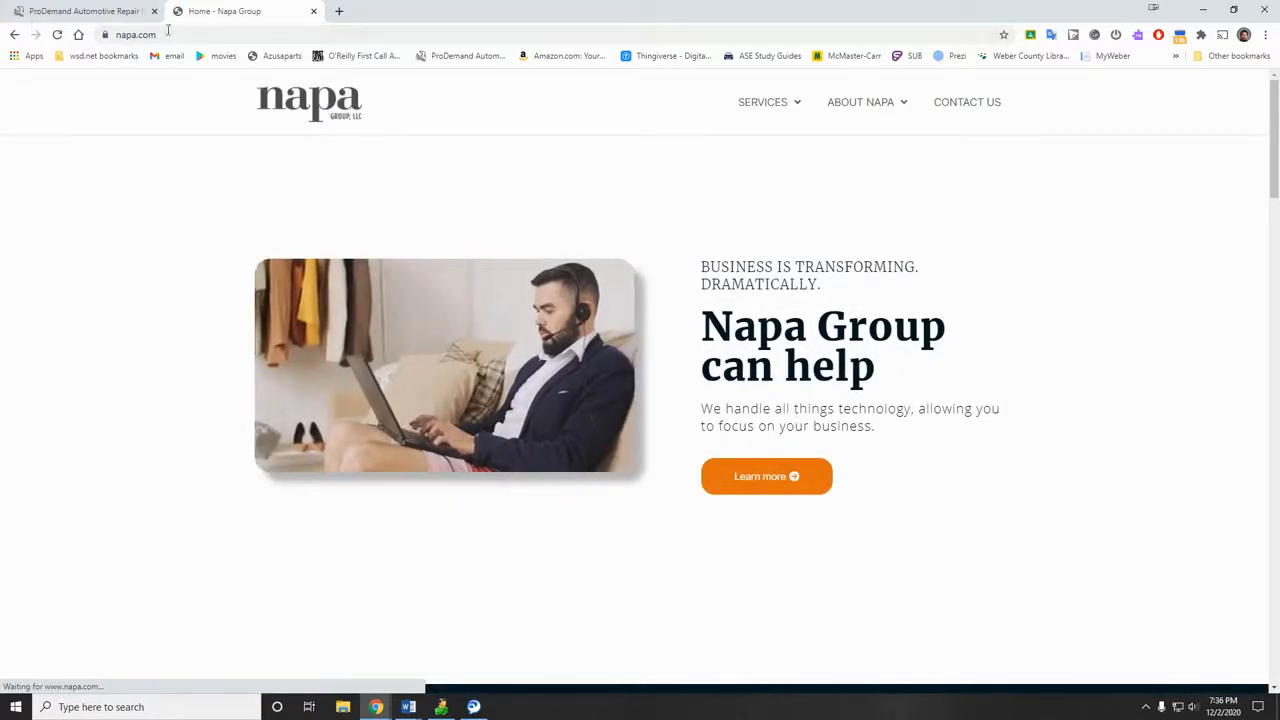
click(313, 12)
Step: Search Google for 'napa auto parts' in a new tab and open the NAPA Auto Parts result
click(177, 11)
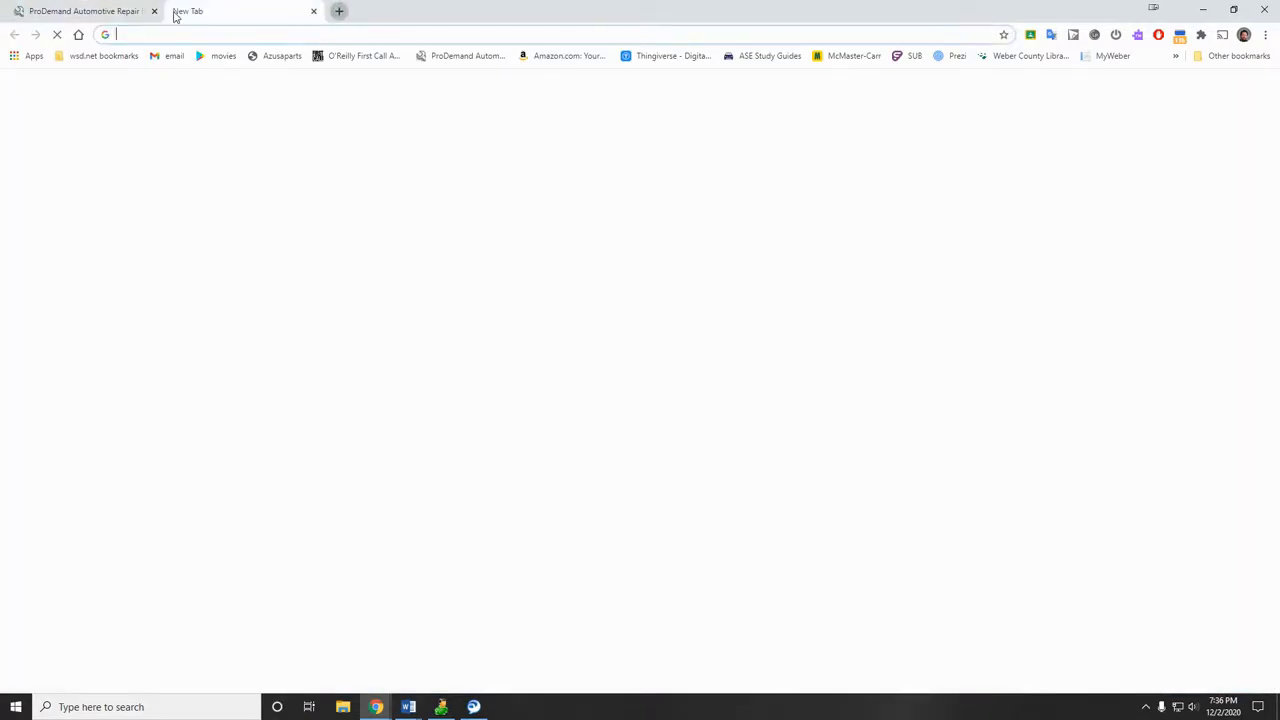
text(nap)
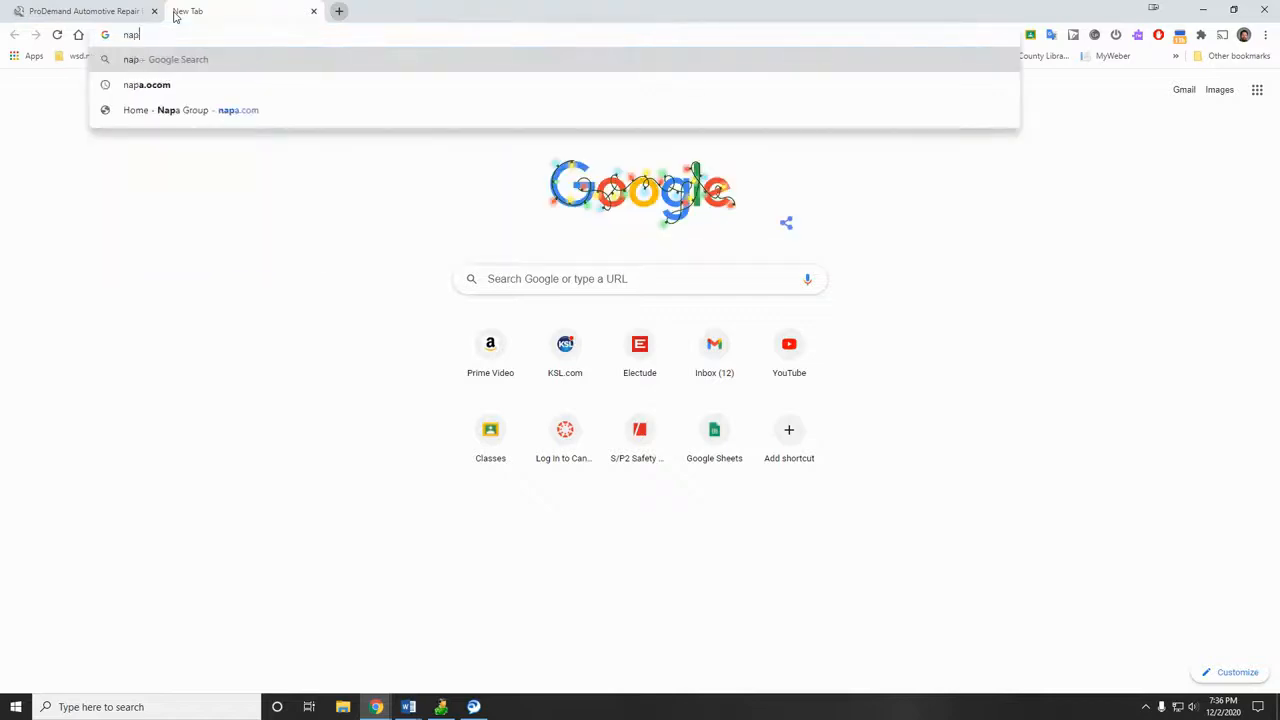
text(a auto parts)
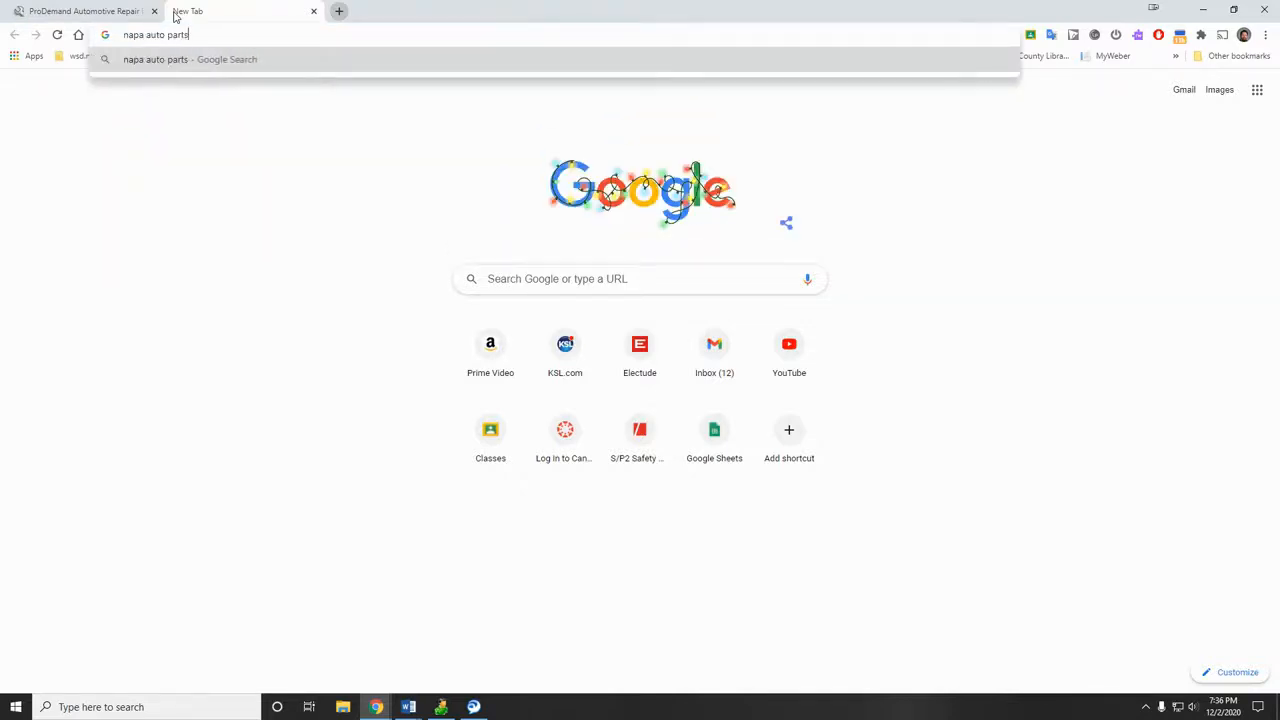
key(Return)
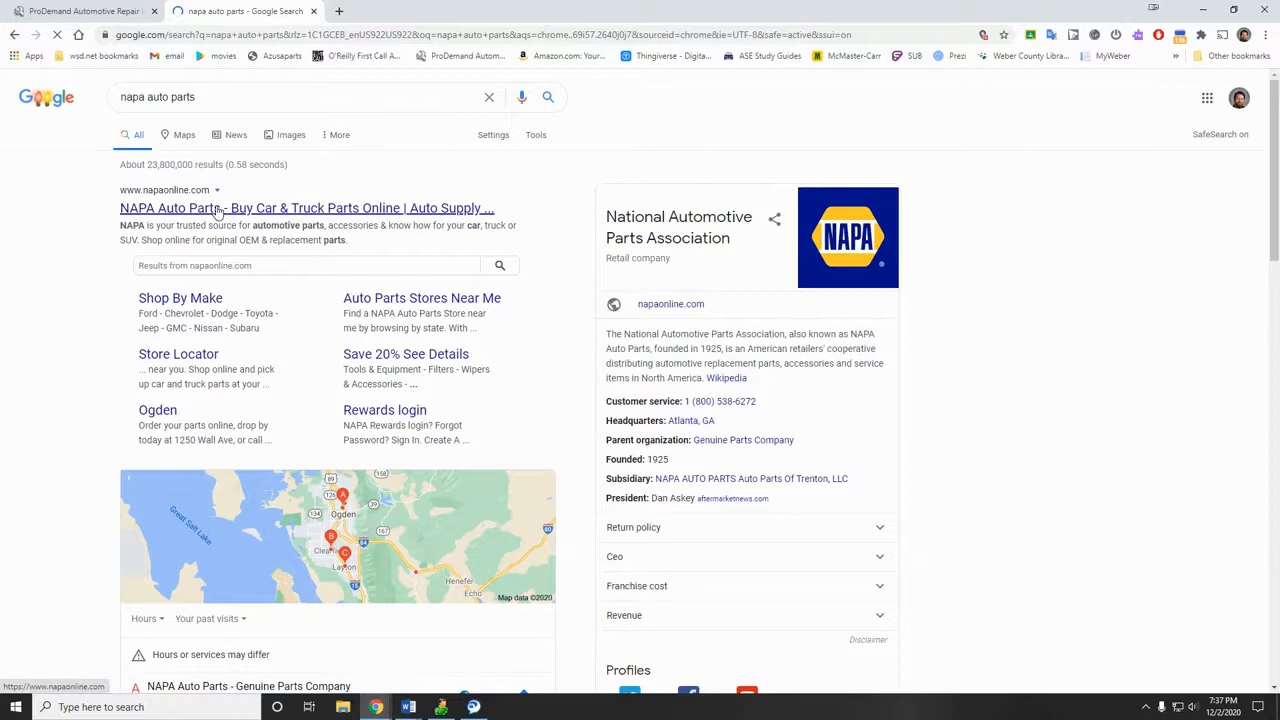
click(222, 207)
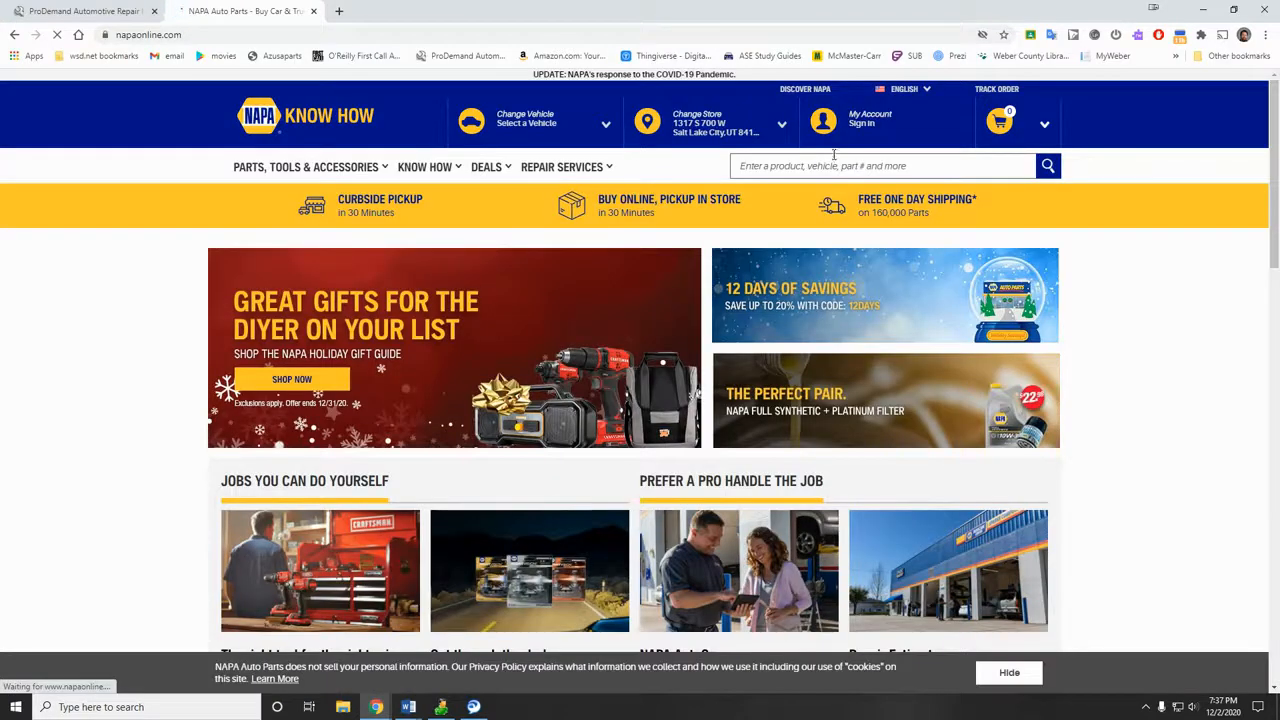
Step: Dismiss the location request and search the NAPA site for 5w30
click(832, 161)
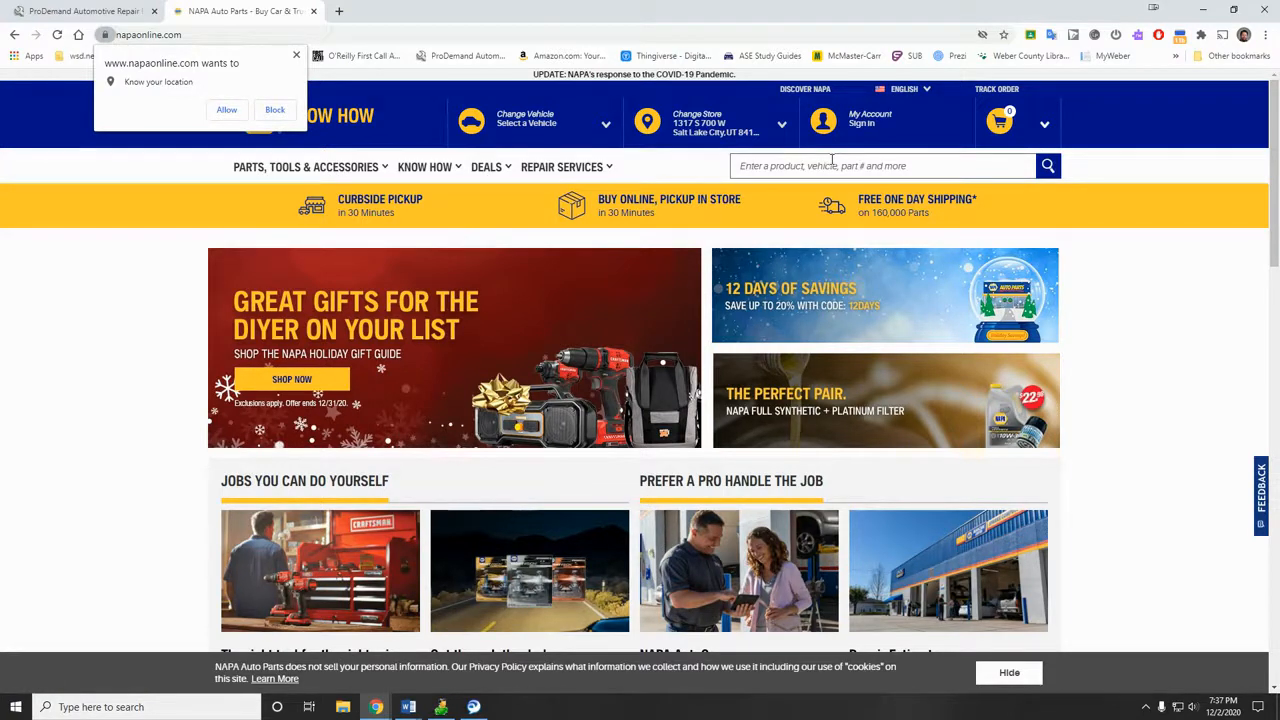
click(284, 108)
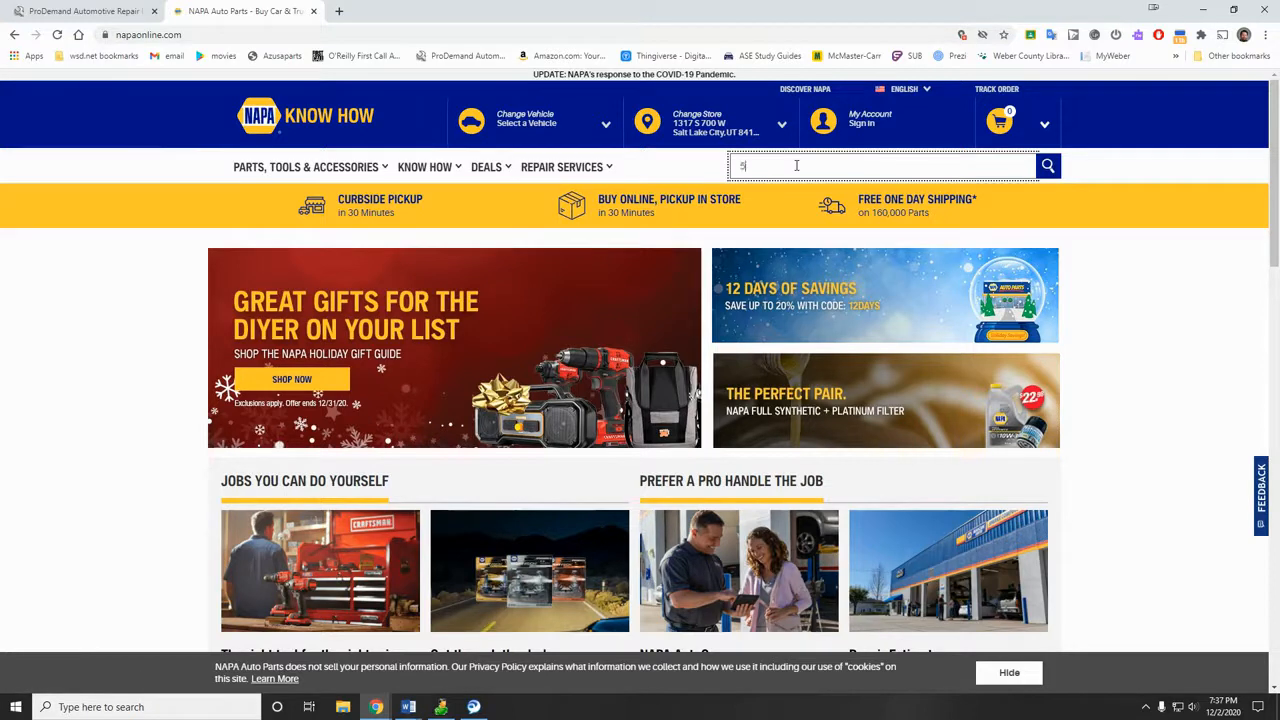
text(5w30)
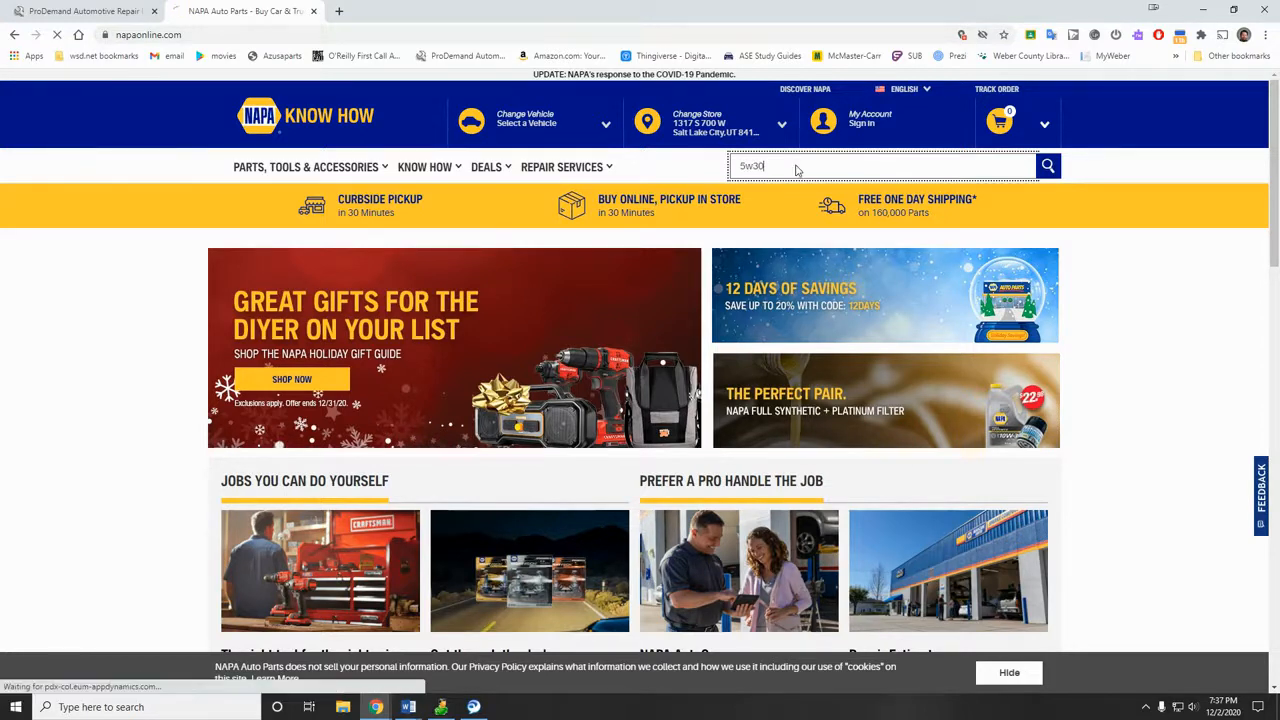
key(Return)
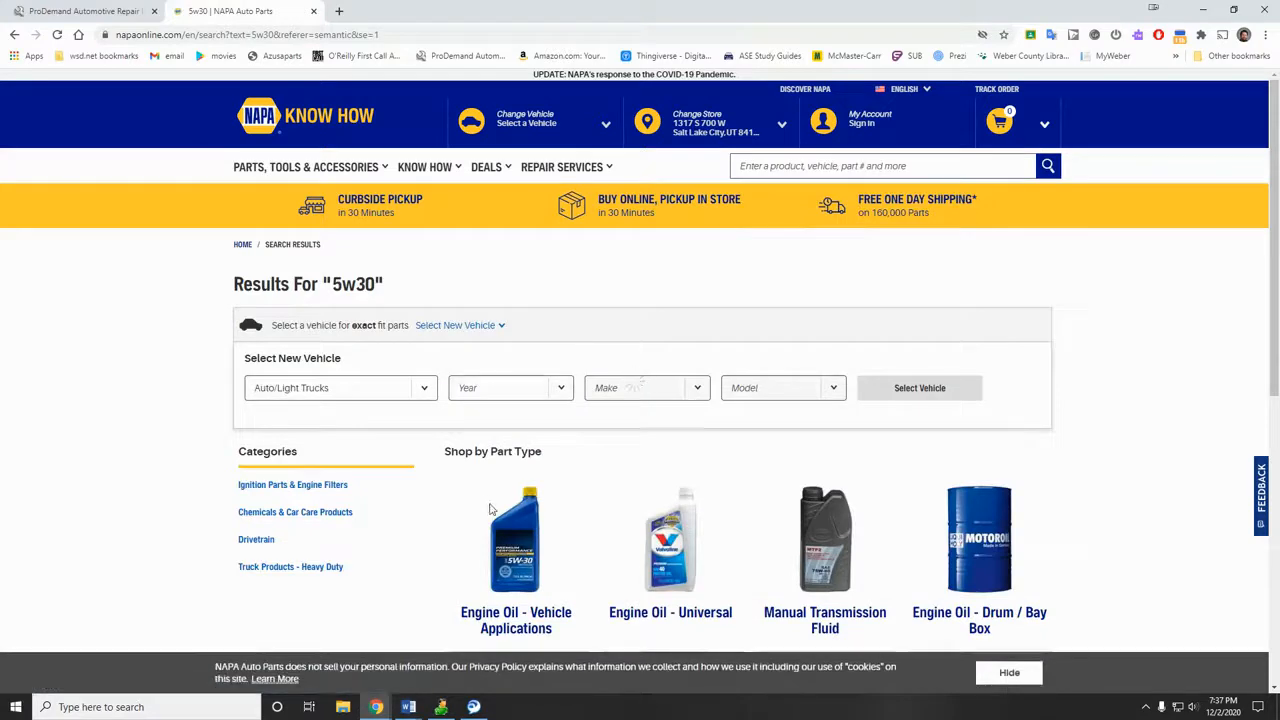
Step: Open the Engine Oil - Universal listings and note Royal Purple 5W30's $19.99 price
scroll(491, 514, down, 2)
click(658, 372)
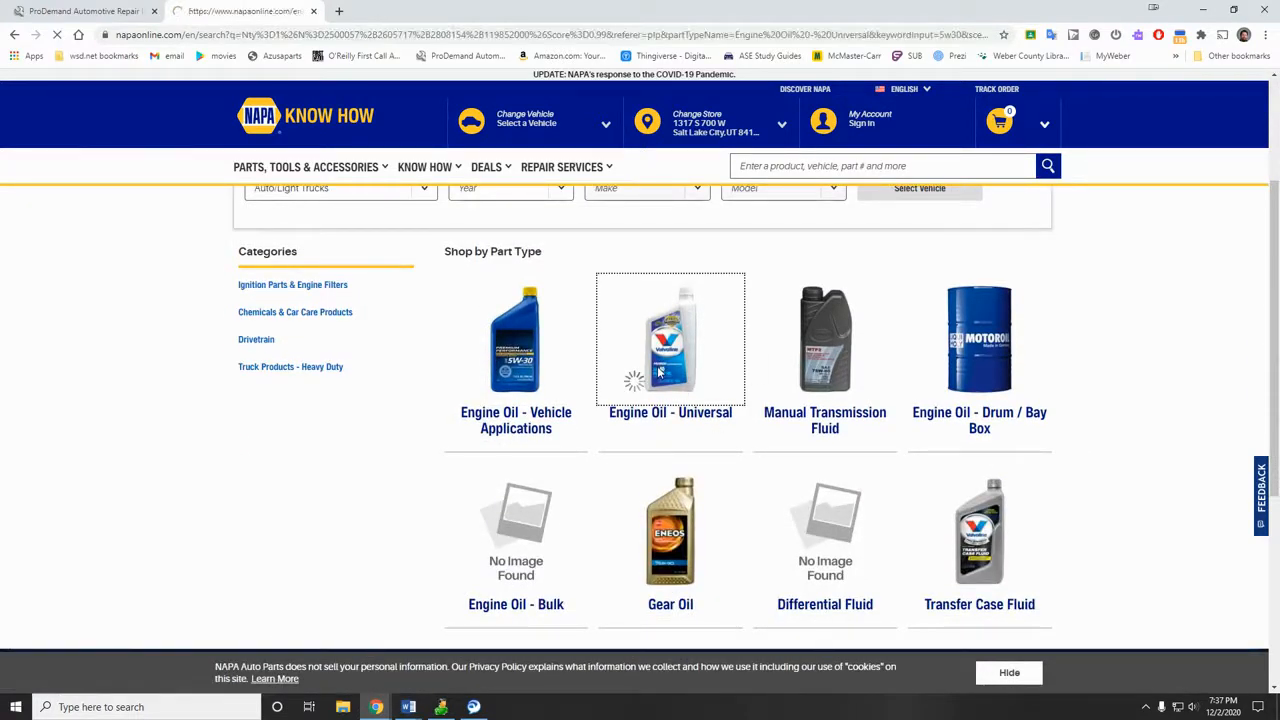
scroll(565, 500, down, 4)
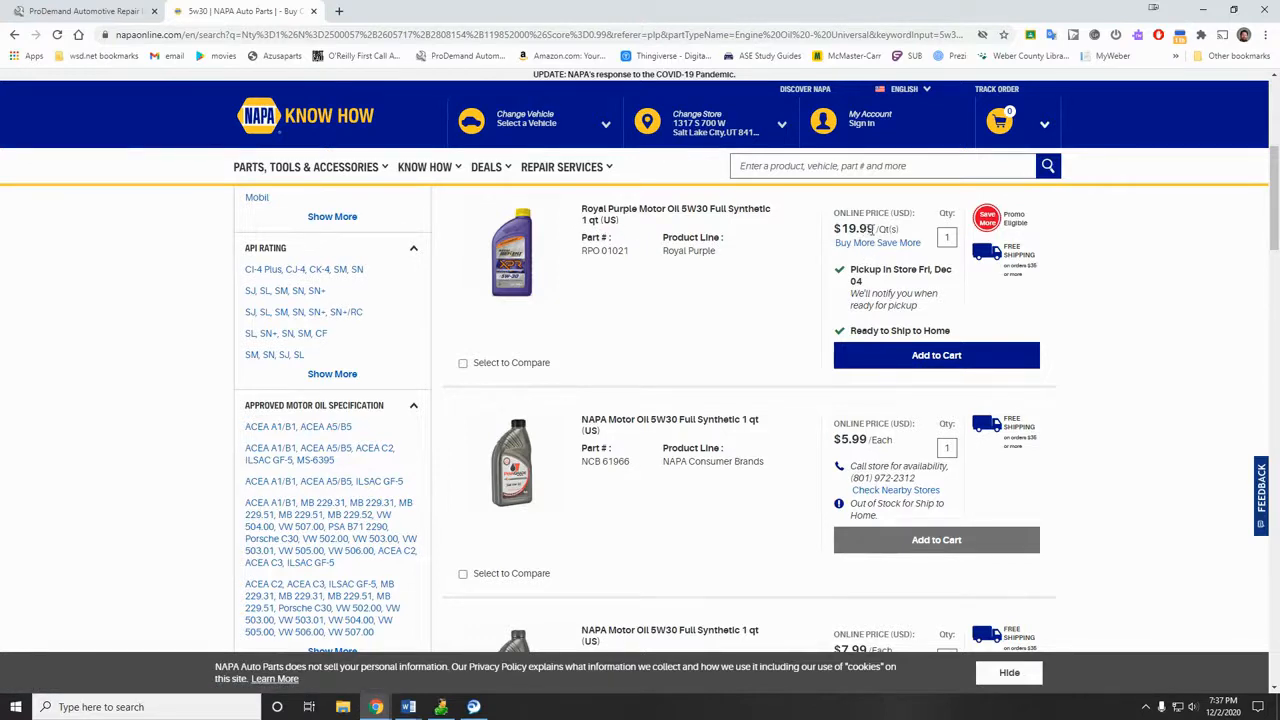
drag(876, 229, 841, 229)
click(80, 11)
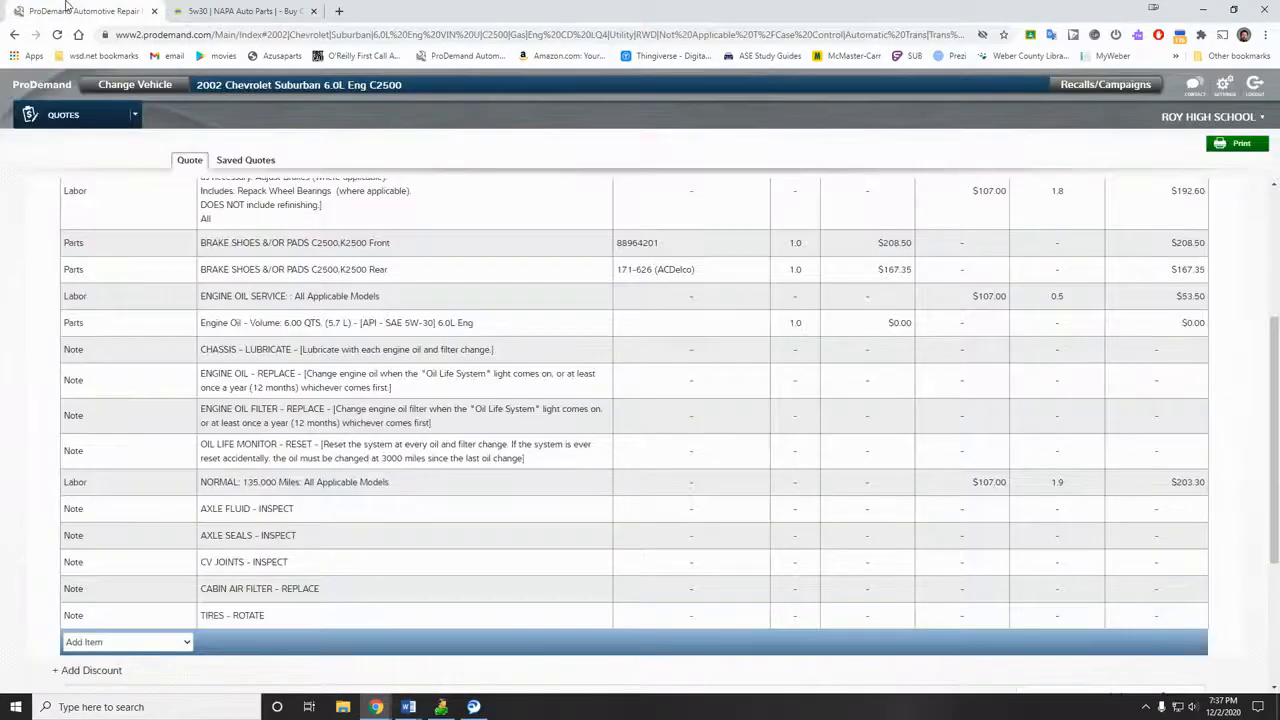
Step: Set the Engine Oil line to quantity 6 and price 19.99, giving a $125.94 line total
click(795, 322)
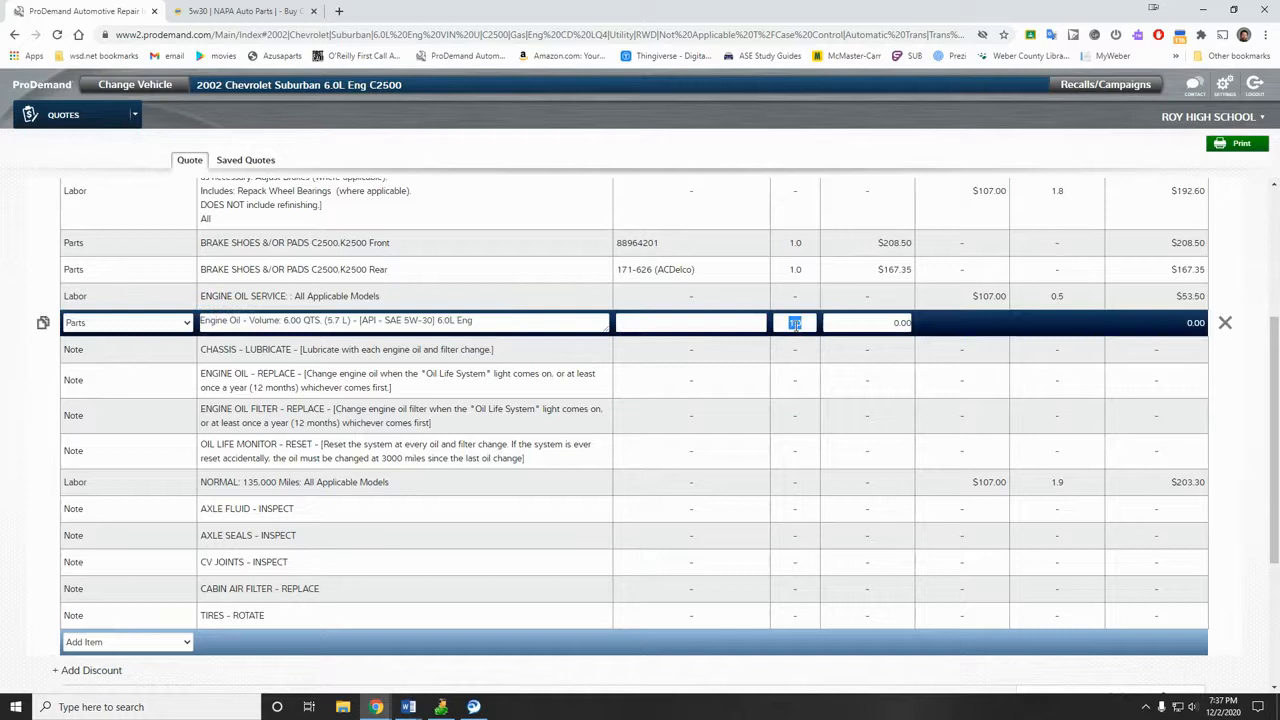
text(6)
click(884, 321)
text(19.99)
key(Return)
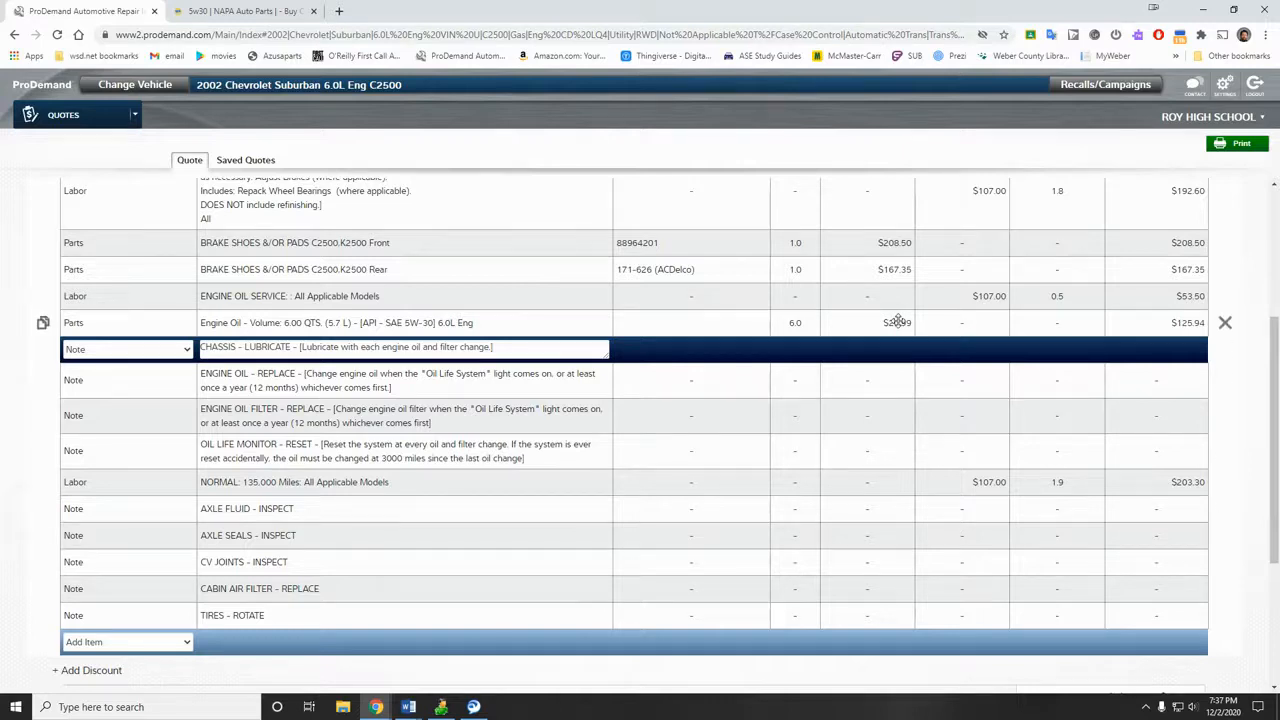
scroll(877, 374, down, 2)
scroll(877, 374, up, 1)
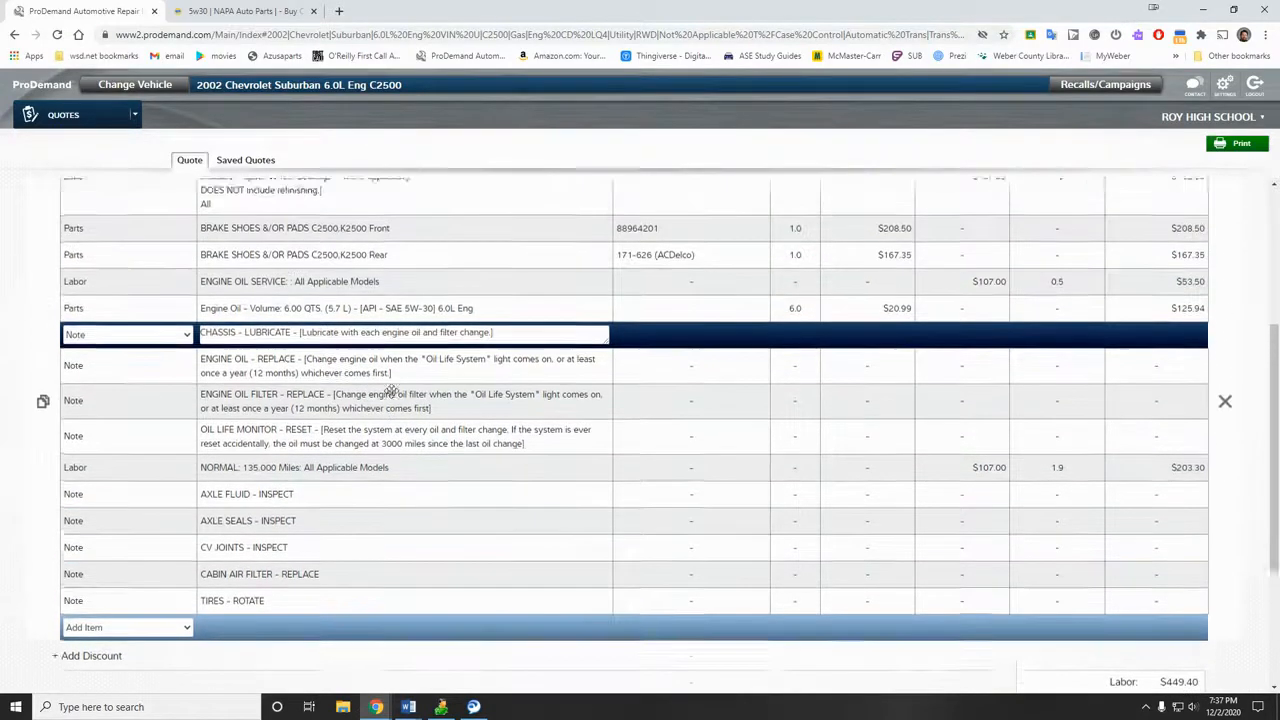
scroll(391, 391, up, 1)
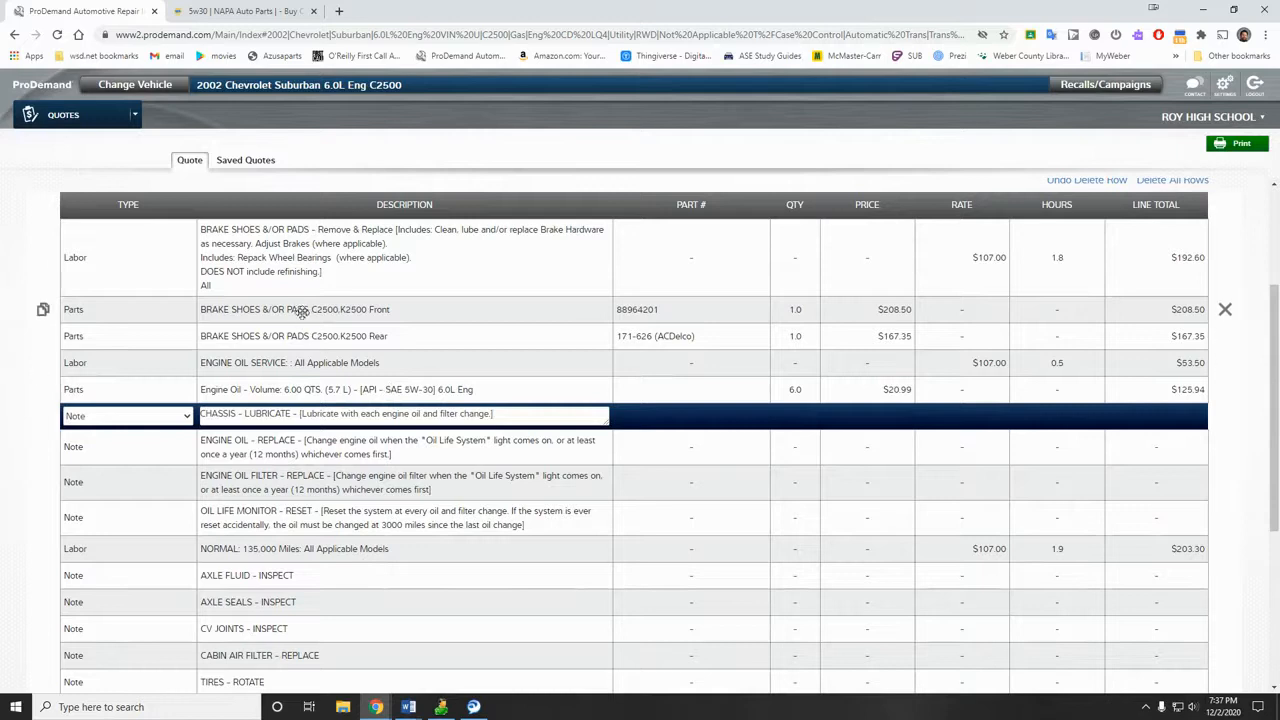
scroll(323, 406, down, 2)
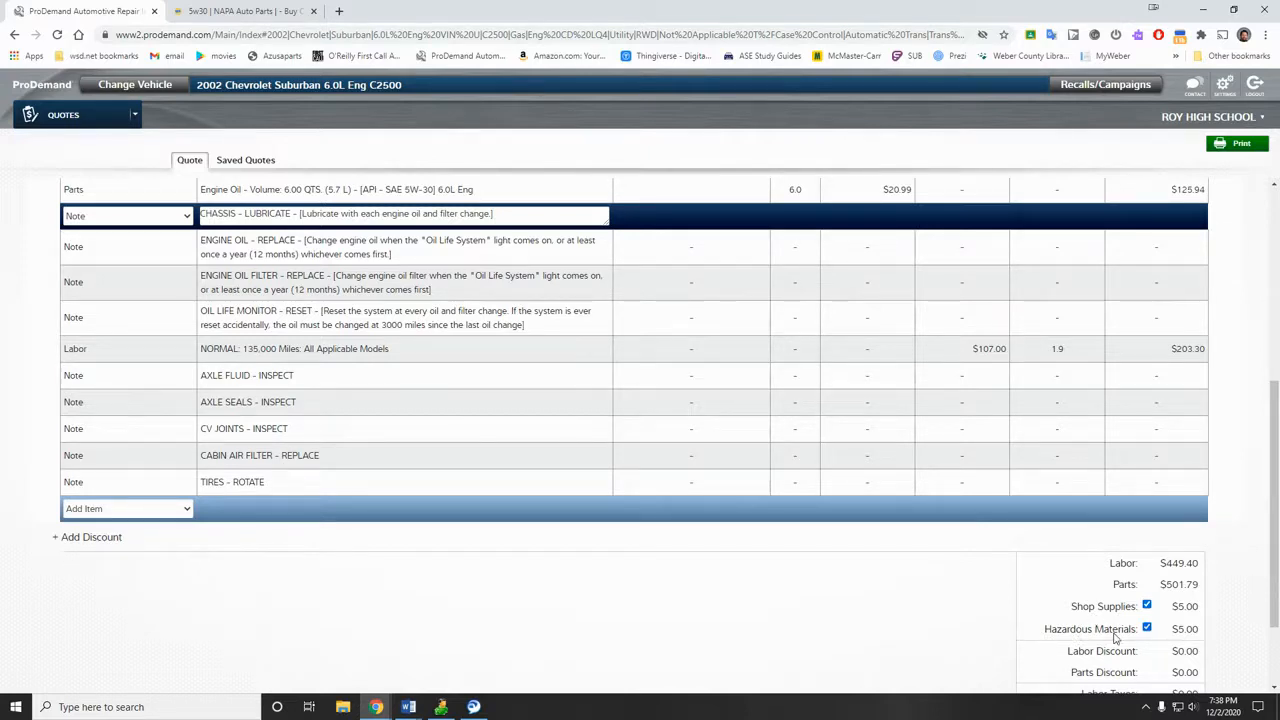
scroll(1117, 634, down, 1)
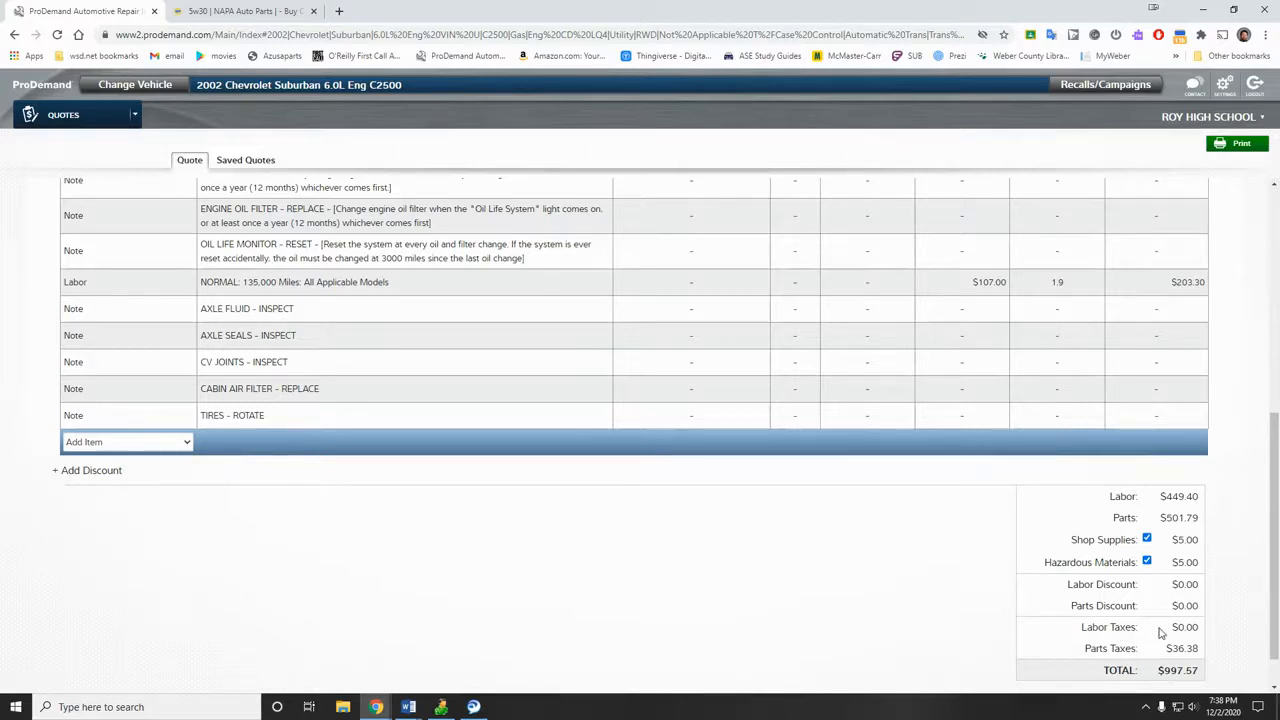
scroll(1160, 632, down, 1)
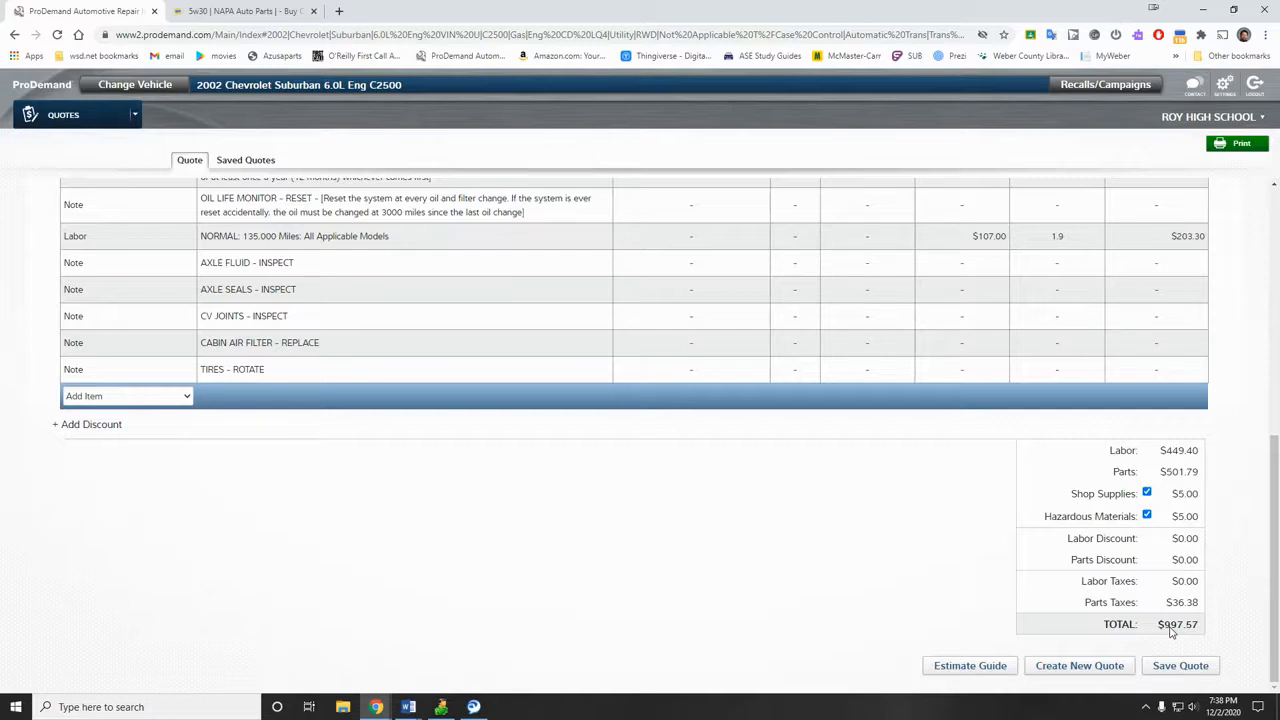
scroll(389, 391, up, 4)
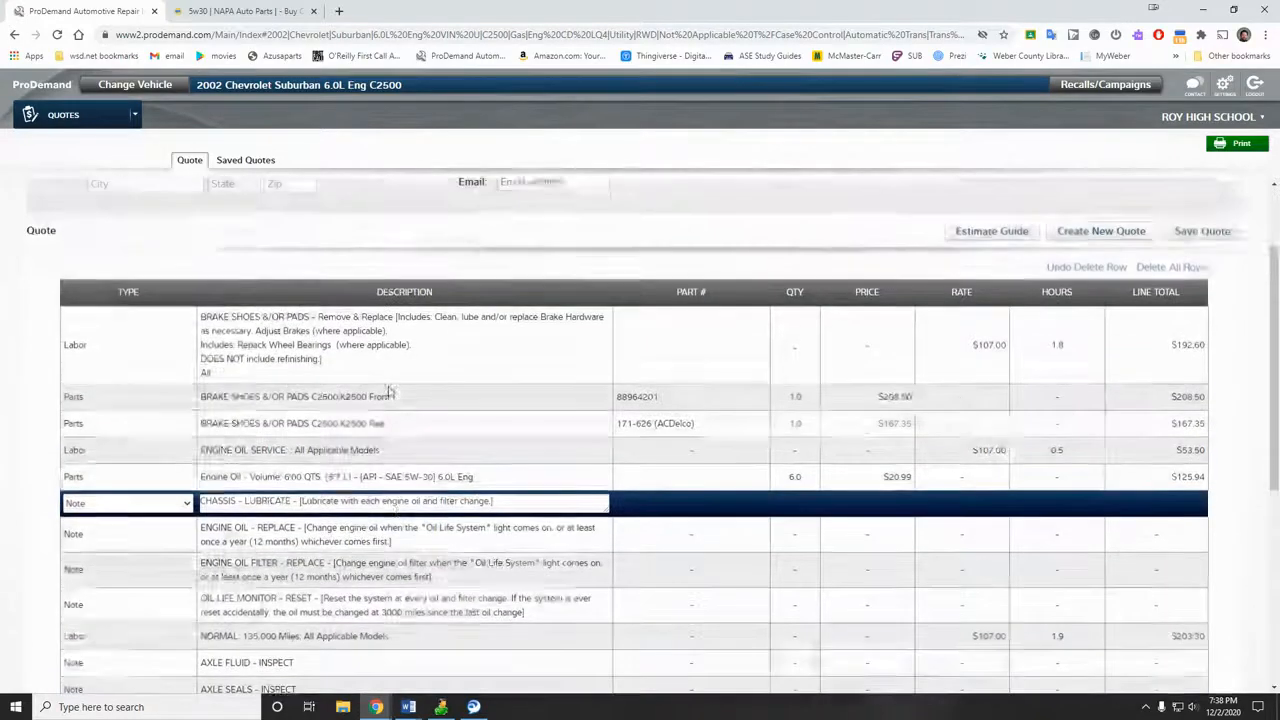
scroll(394, 512, down, 2)
scroll(394, 512, up, 1)
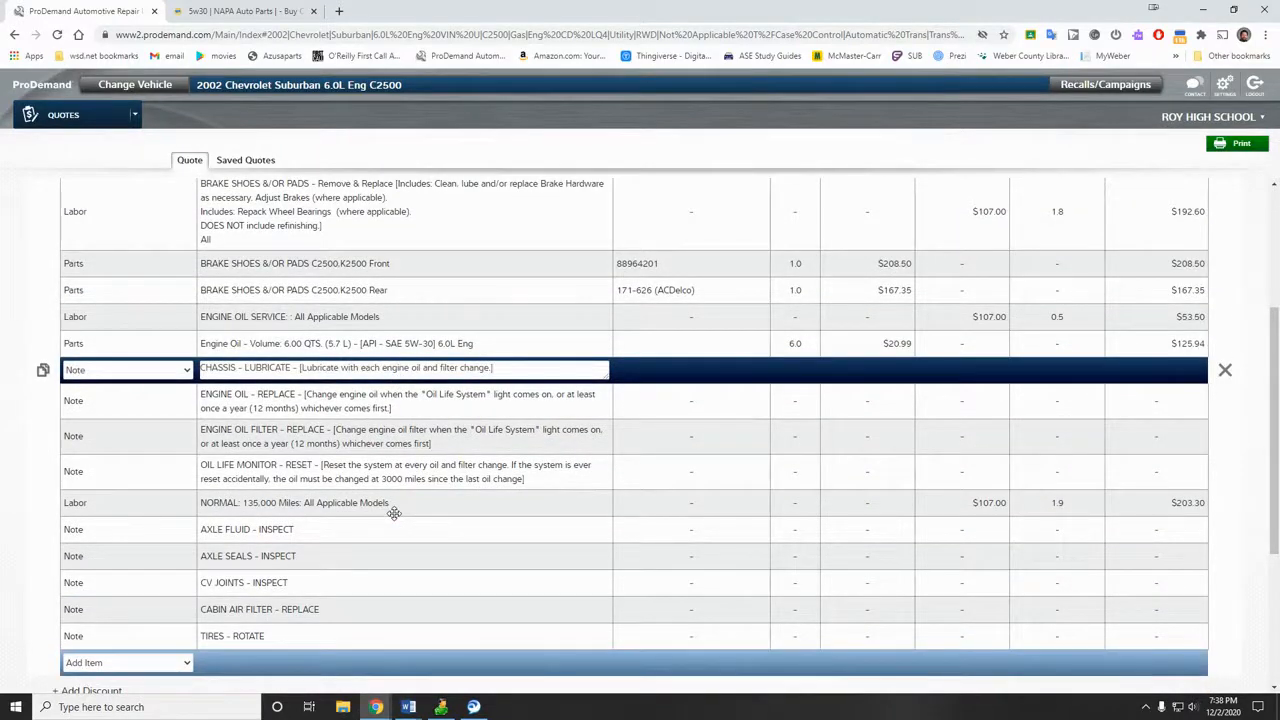
scroll(394, 512, up, 1)
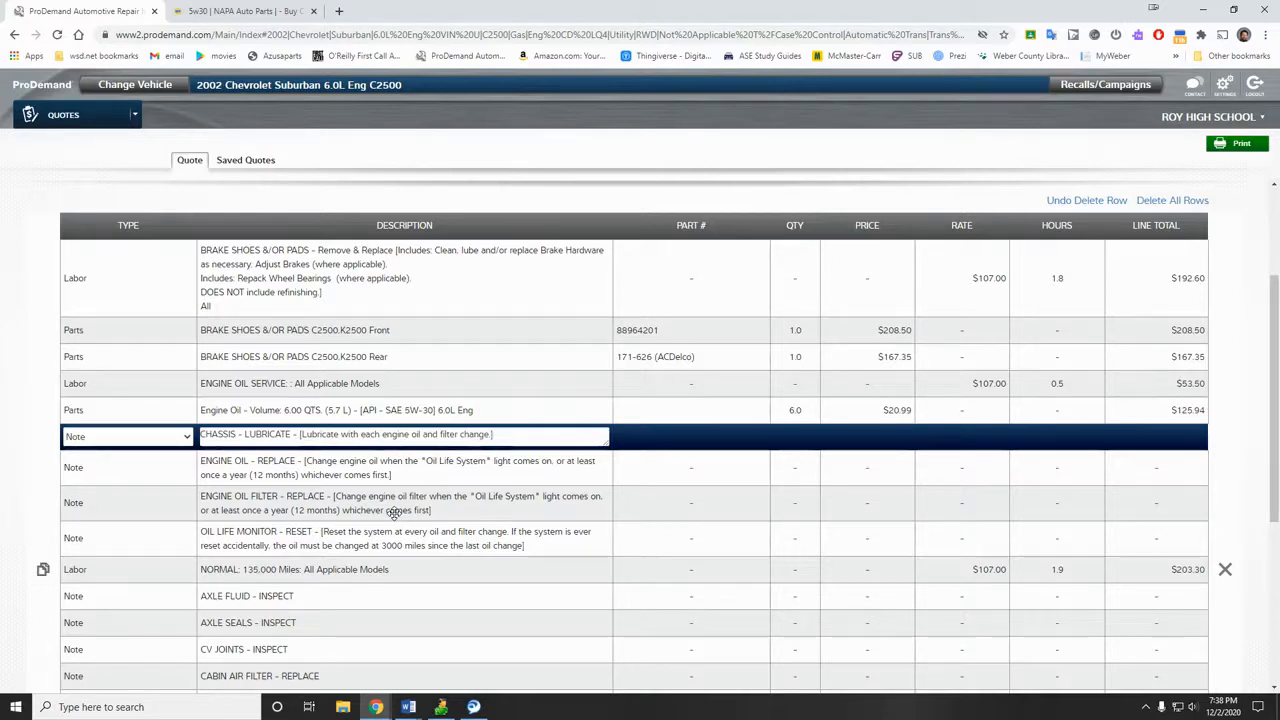
scroll(395, 512, up, 2)
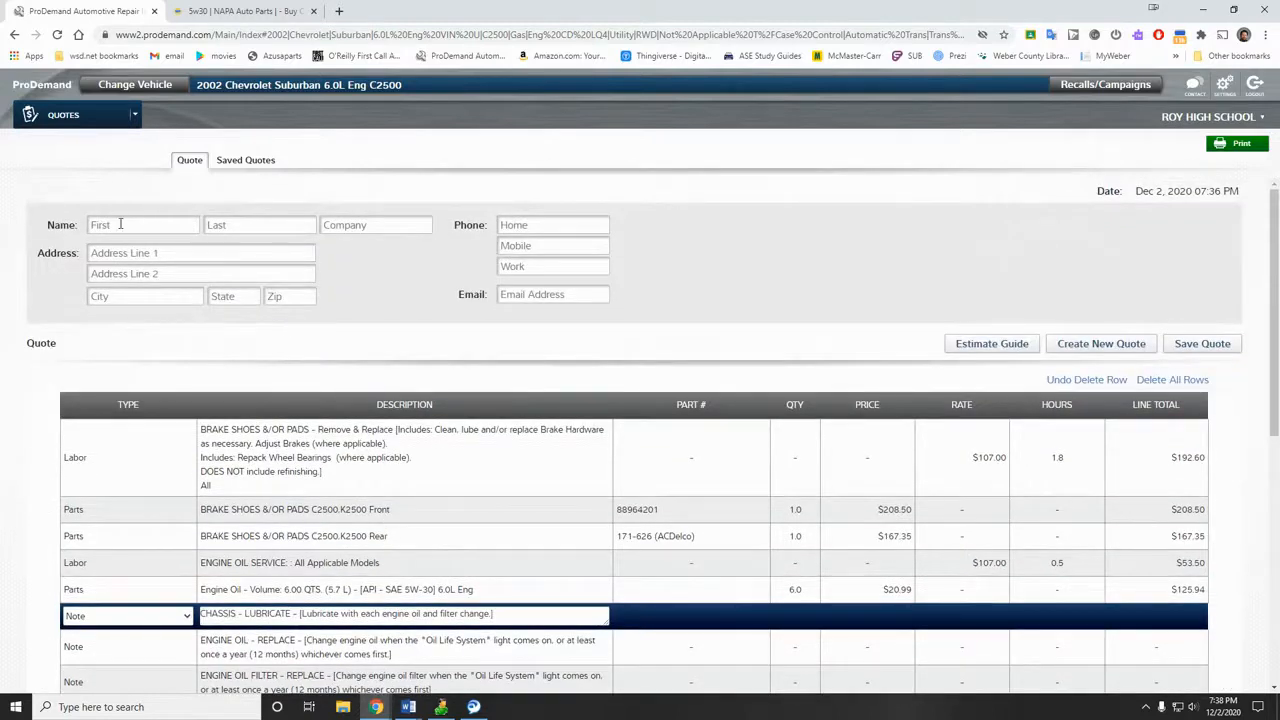
Step: Enter the customer's first and last name and company, then bring up the printer-friendly quote
click(120, 224)
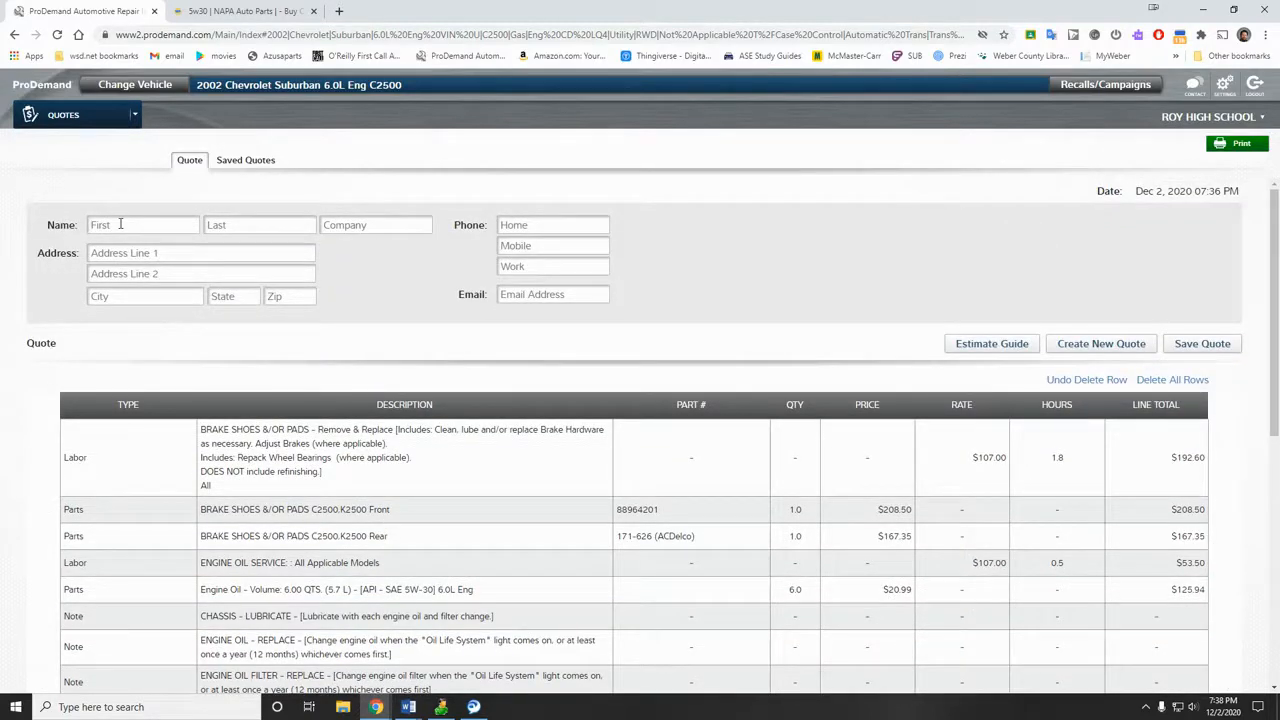
key(Tab)
click(1255, 150)
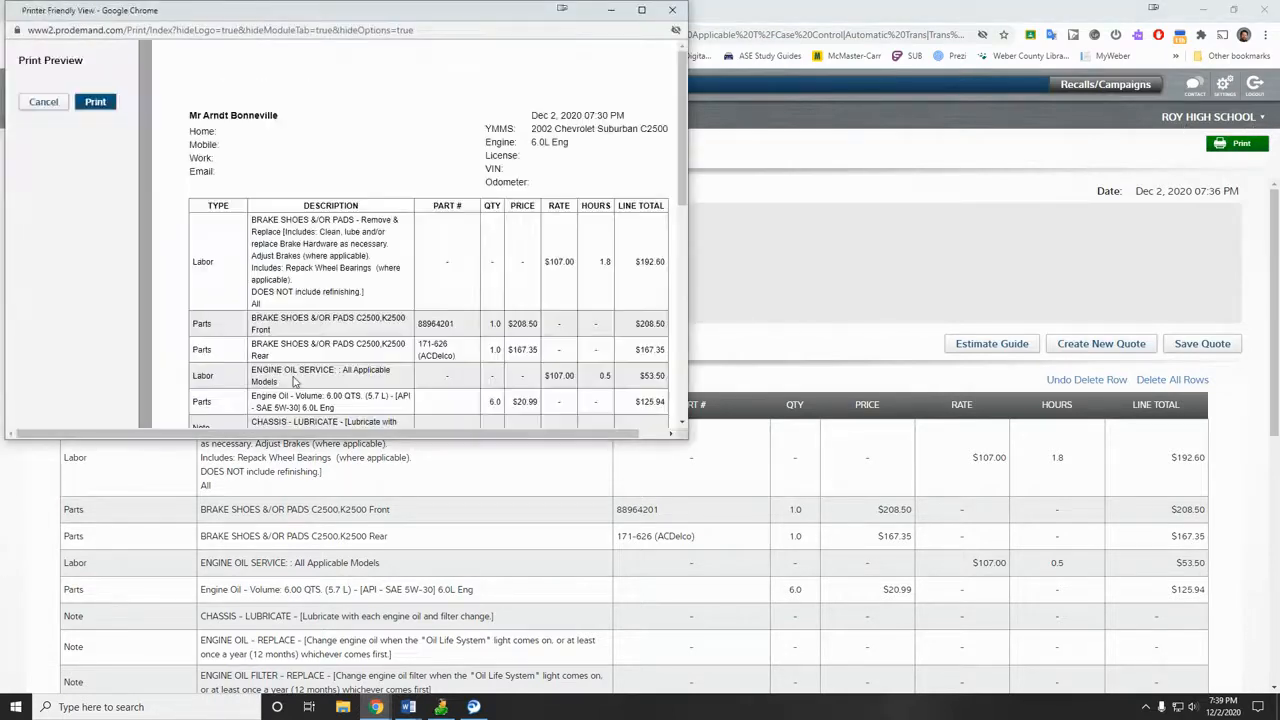
Step: Send the printer-friendly quote from Print Preview to Chrome's print dialog
scroll(280, 360, down, 5)
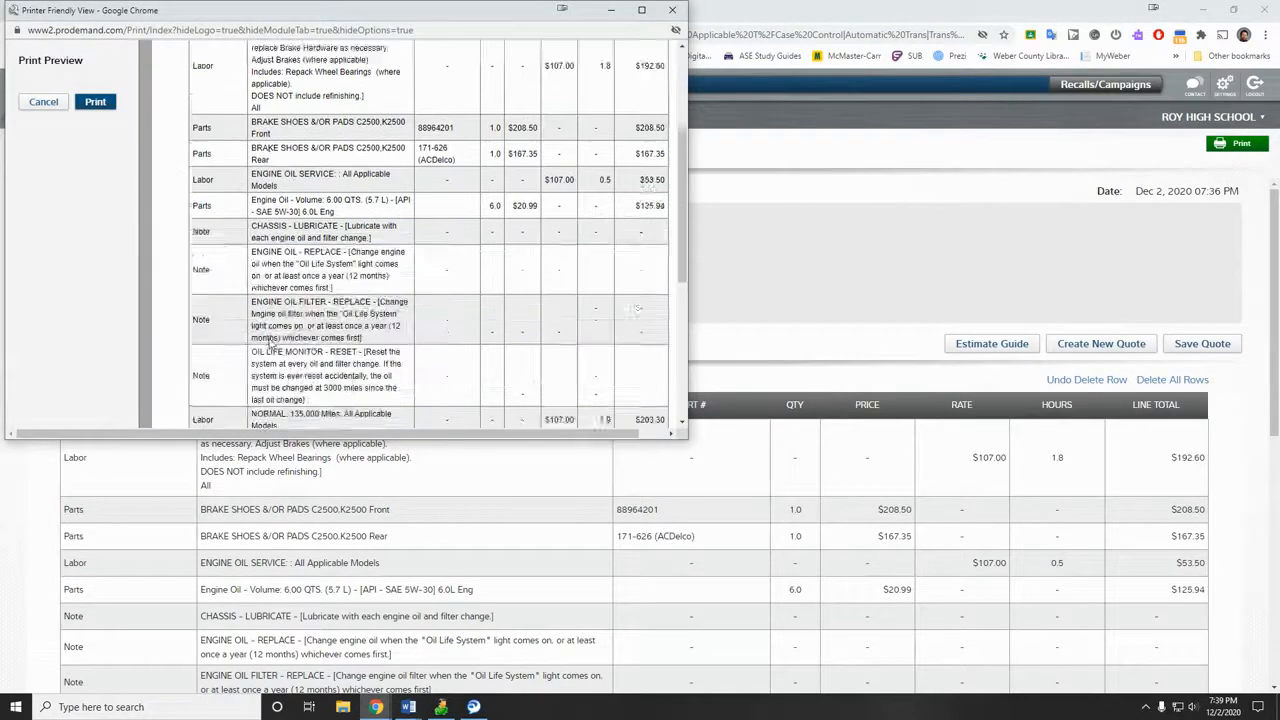
scroll(236, 337, up, 3)
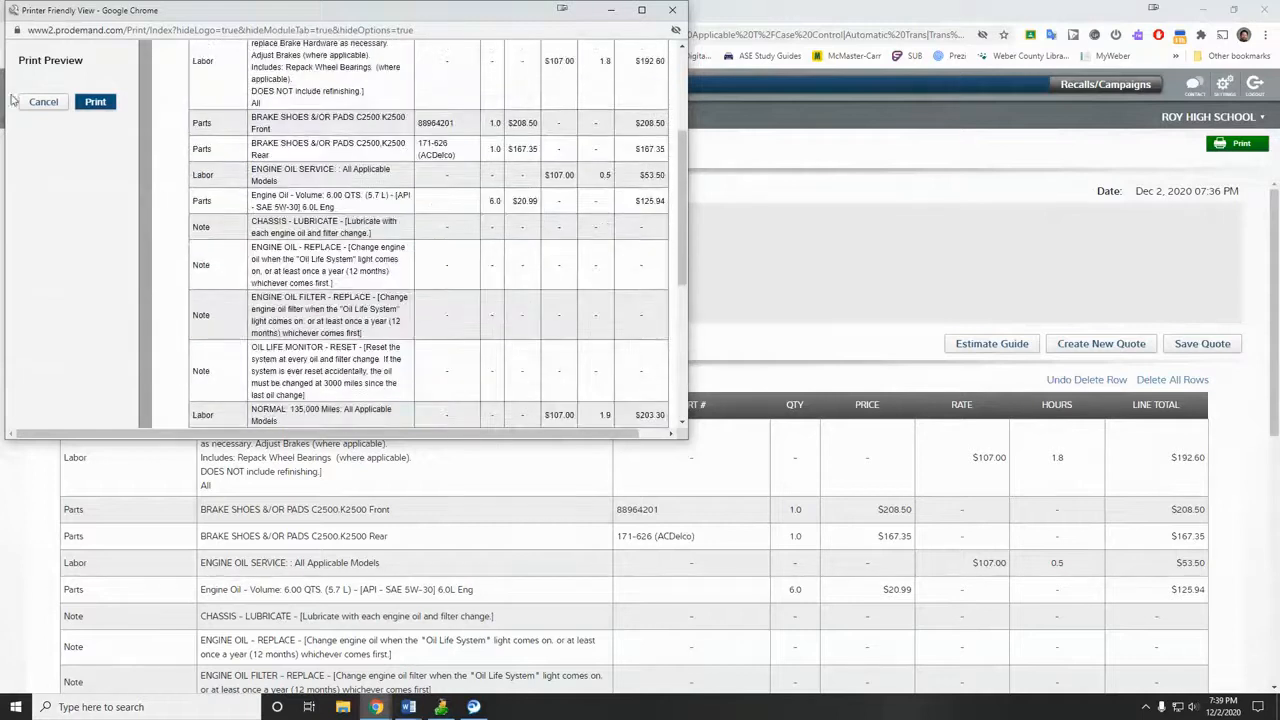
click(101, 105)
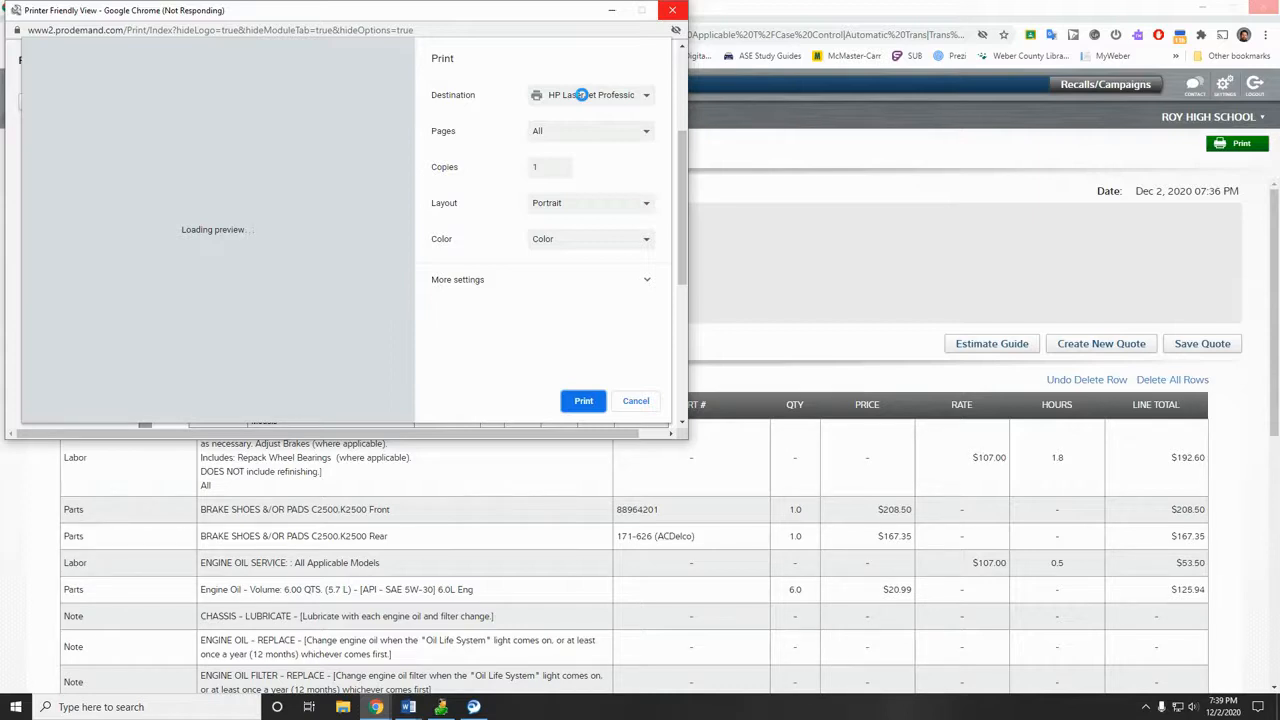
click(582, 95)
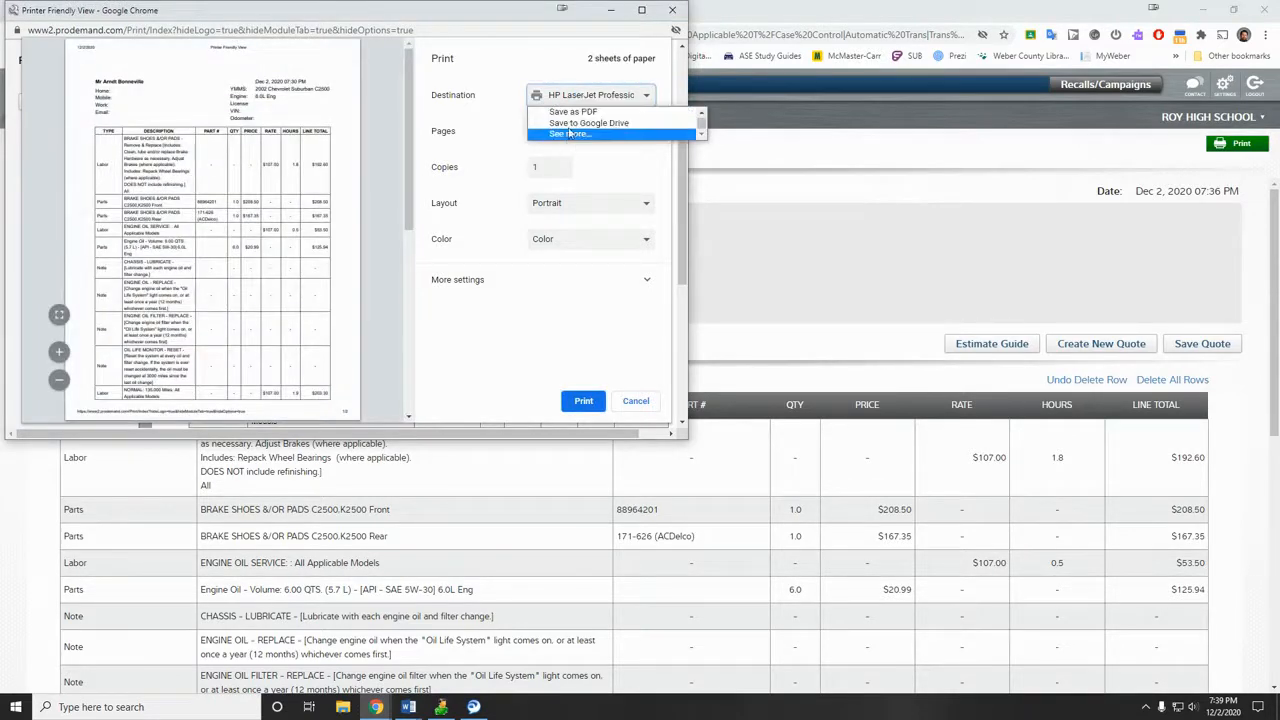
Step: Choose Save as PDF as the destination and name the file after the customer
click(573, 114)
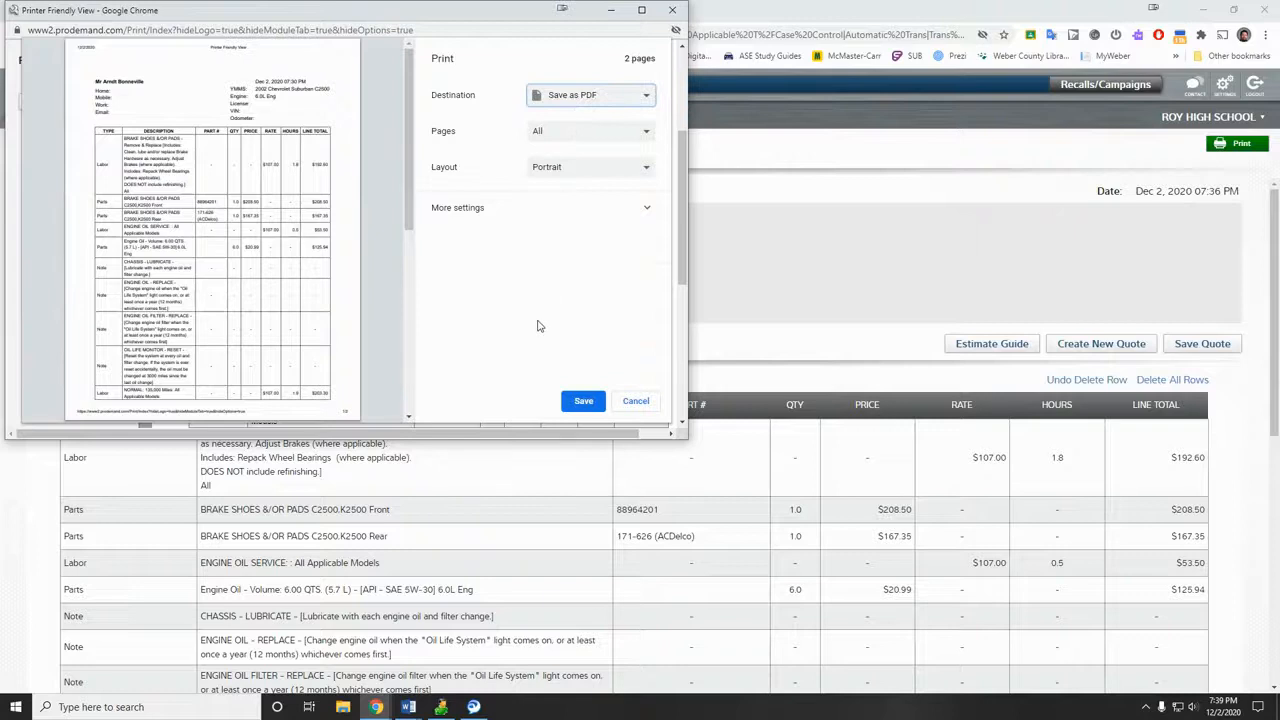
click(583, 404)
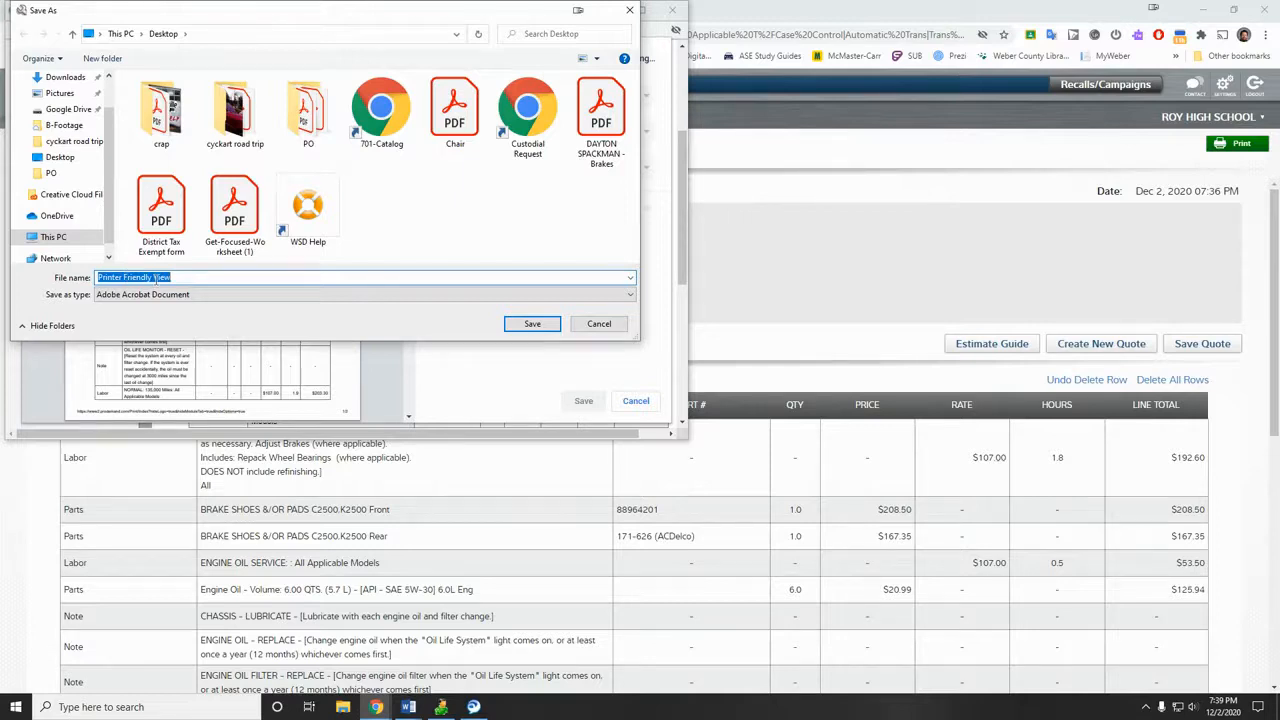
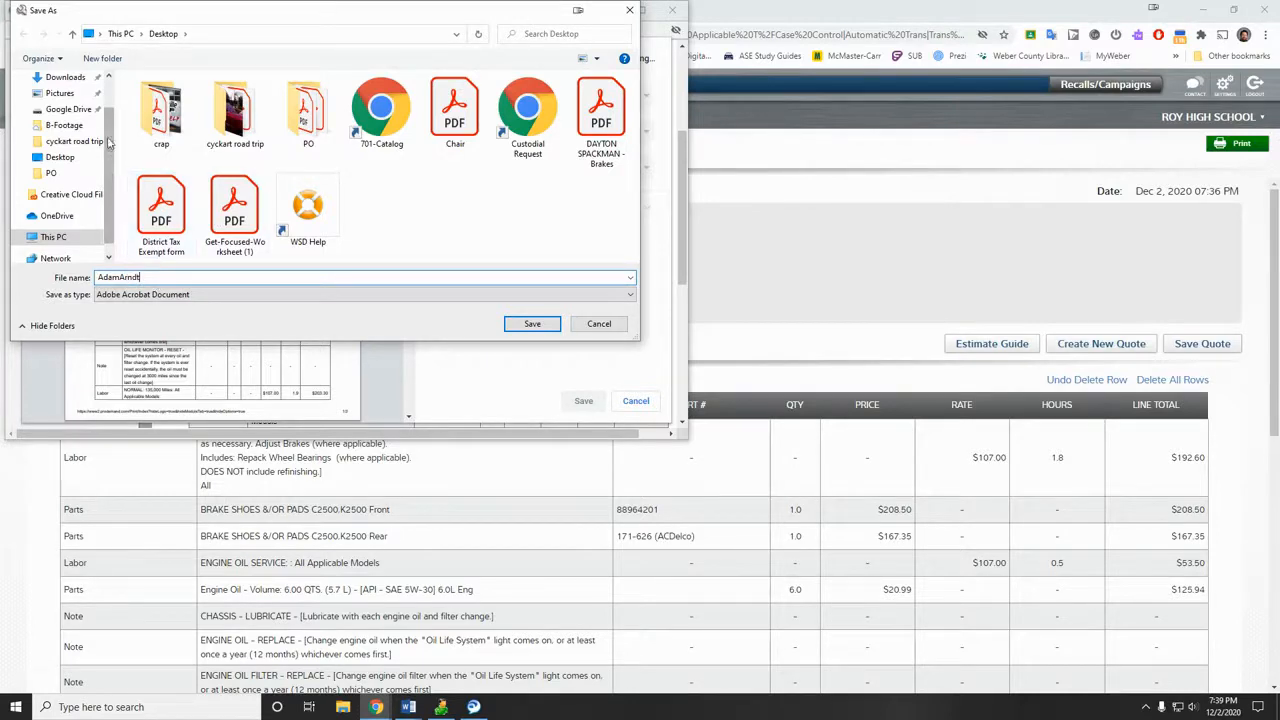
click(555, 325)
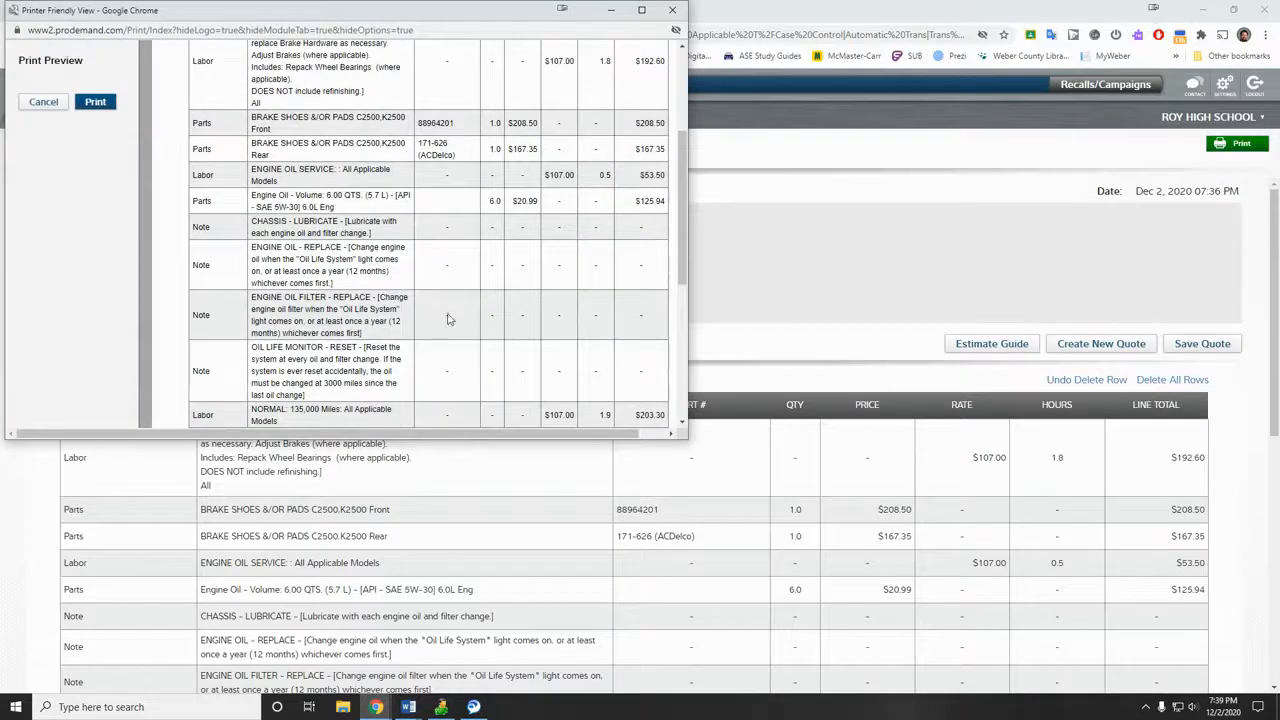
Step: Scroll through the printer-friendly quote to review its $997.57 total
scroll(296, 283, up, 5)
scroll(305, 306, down, 10)
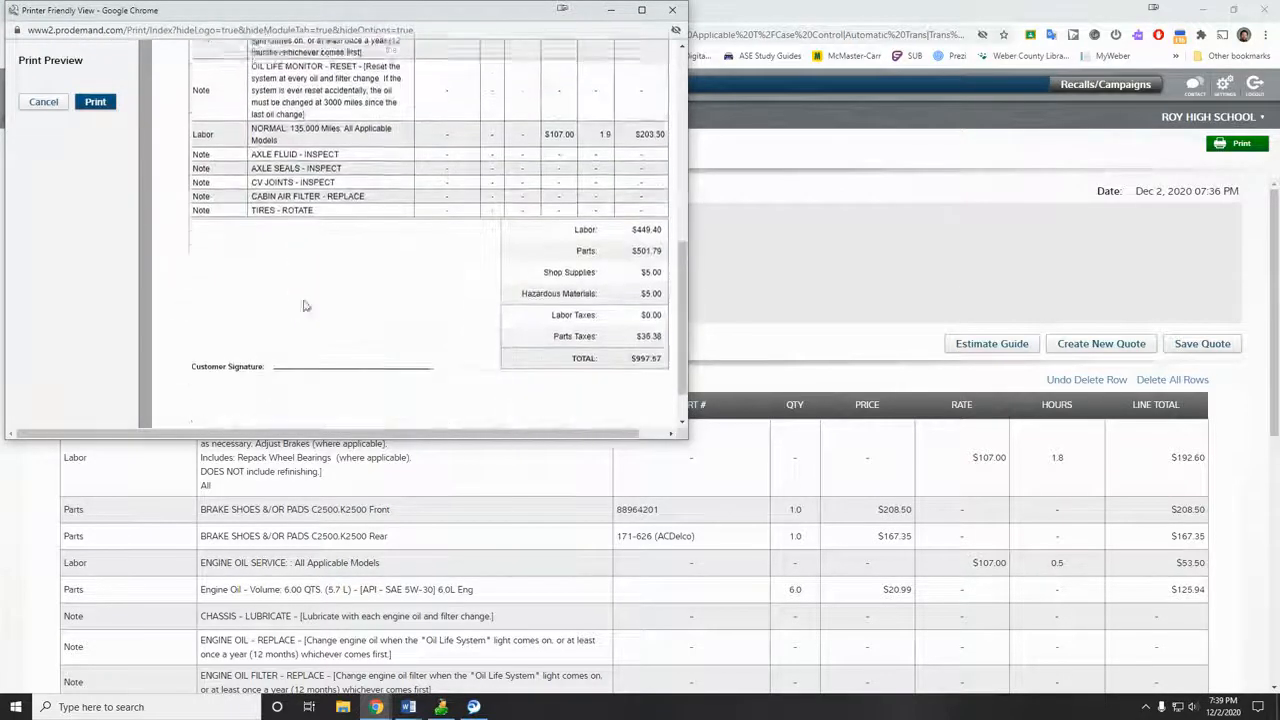
scroll(305, 306, up, 3)
scroll(305, 306, down, 3)
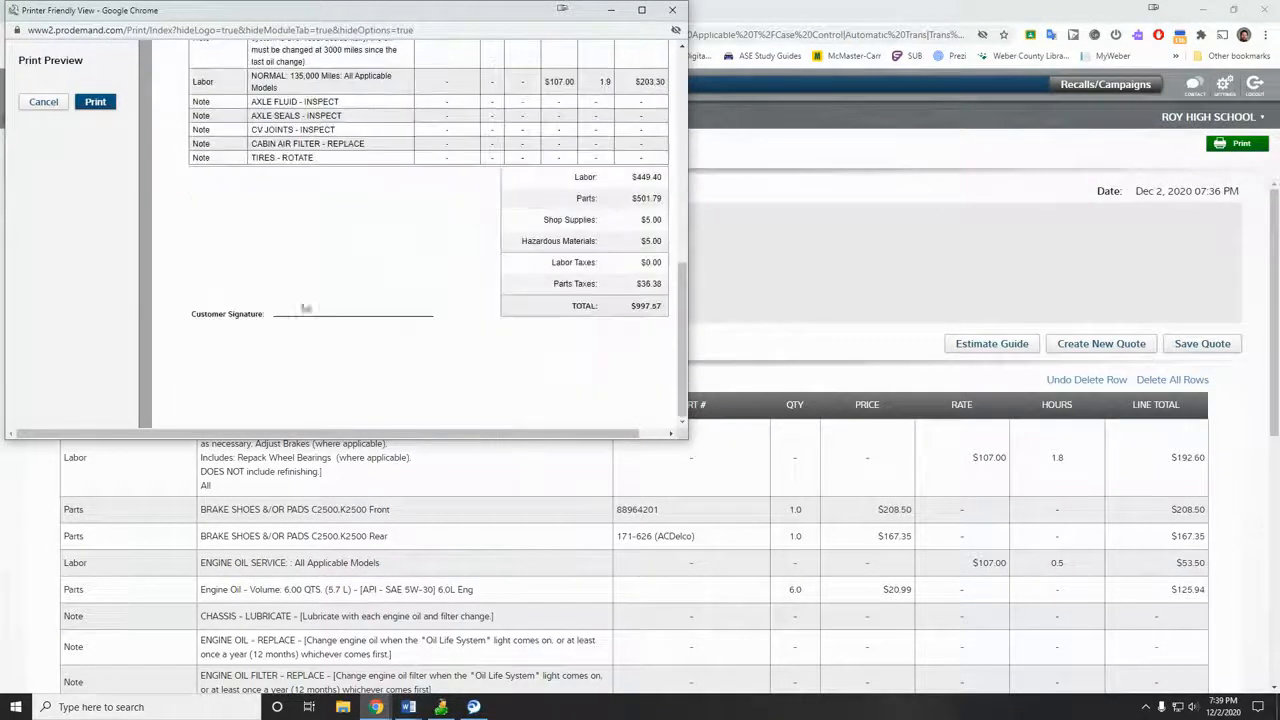